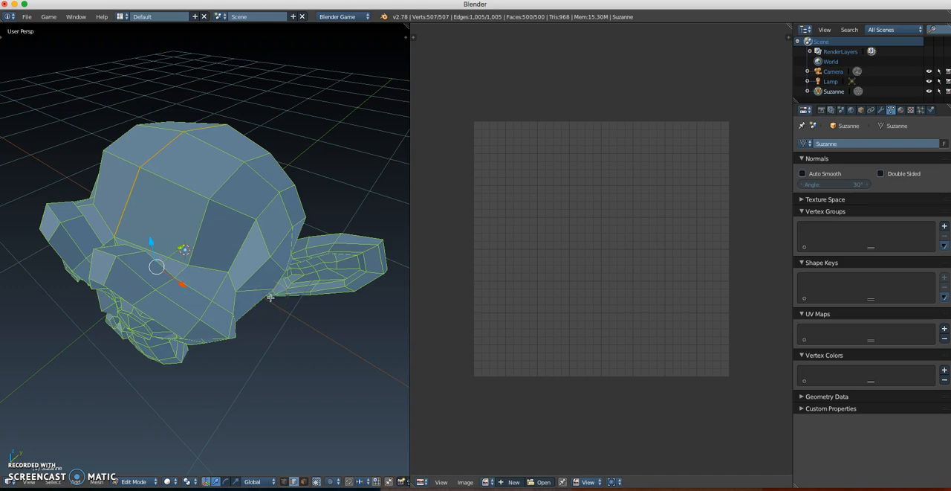
# Step: Select the whole monkey mesh and create its UV layout with the standard Unwrap operation
pyautogui.moveTo(248, 286); pyautogui.dragTo(305, 246, button='middle')
pyautogui.press('a')
pyautogui.press('a')
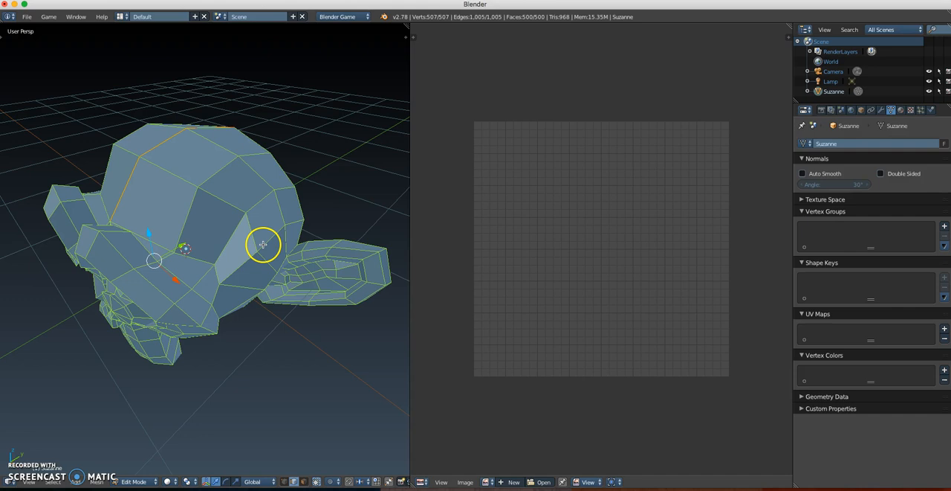
pyautogui.press('u')
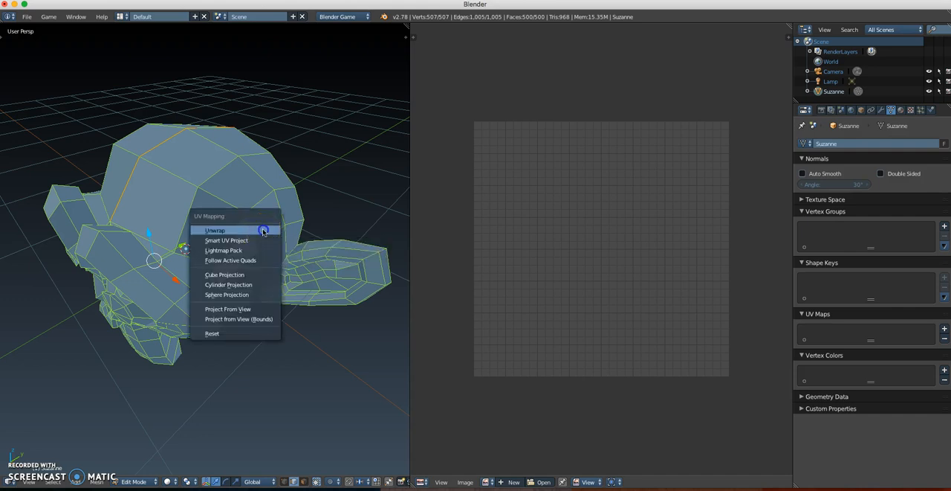
pyautogui.click(215, 230)
pyautogui.moveTo(588, 316); pyautogui.dragTo(586, 296, button='middle')
pyautogui.scroll(1, 575, 297)
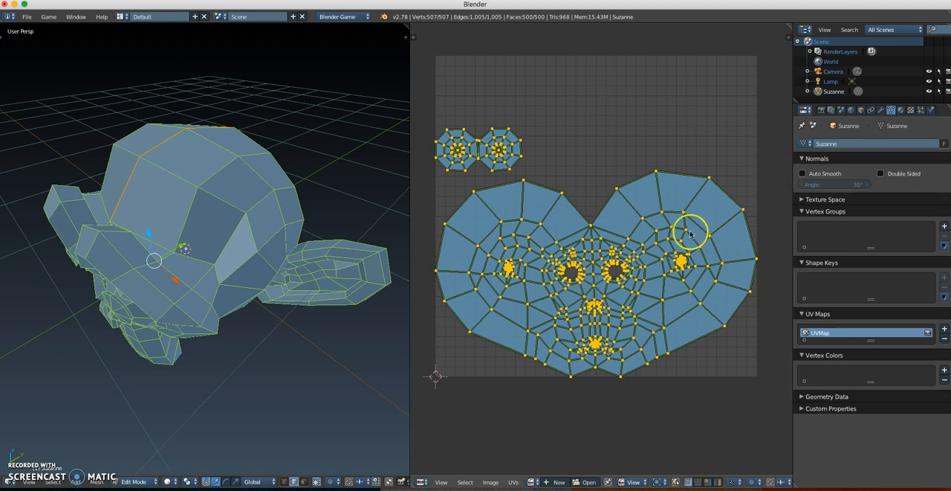
pyautogui.moveTo(223, 241); pyautogui.dragTo(253, 232, button='middle')
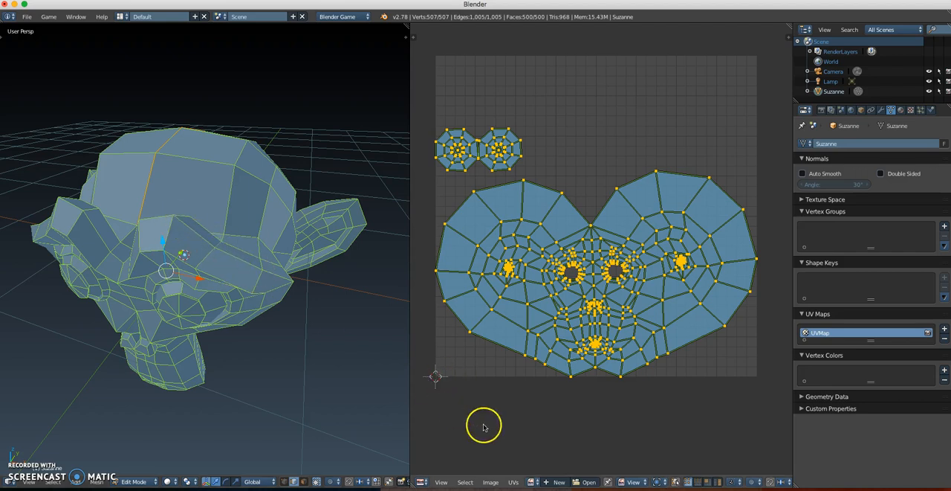
# Step: Create a new 1024 x 1024 px image named UV Test with the UV Grid generated type in the UV editor
pyautogui.click(562, 484)
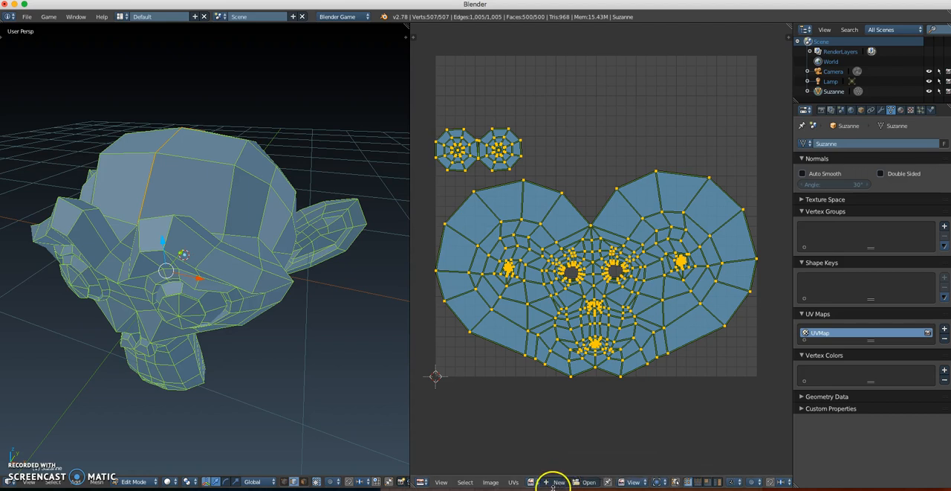
pyautogui.click(535, 484)
pyautogui.click(535, 483)
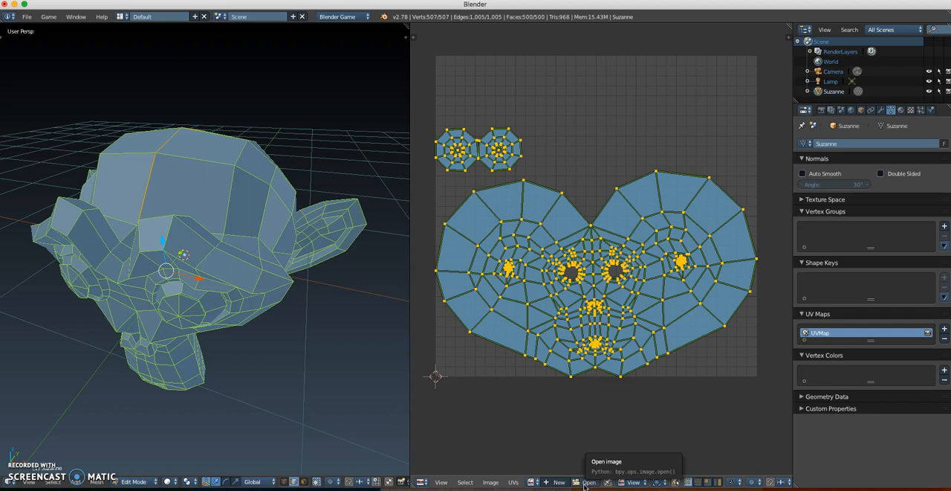
pyautogui.click(559, 482)
pyautogui.click(560, 482)
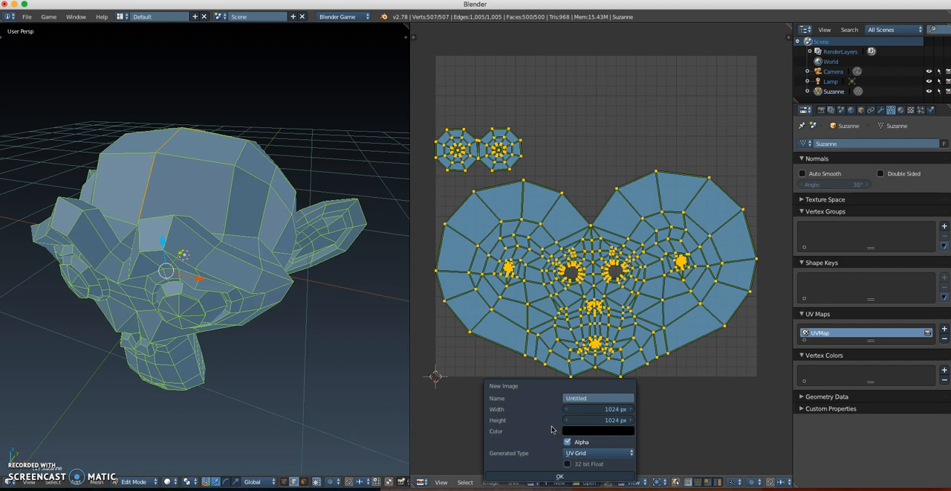
pyautogui.click(579, 398)
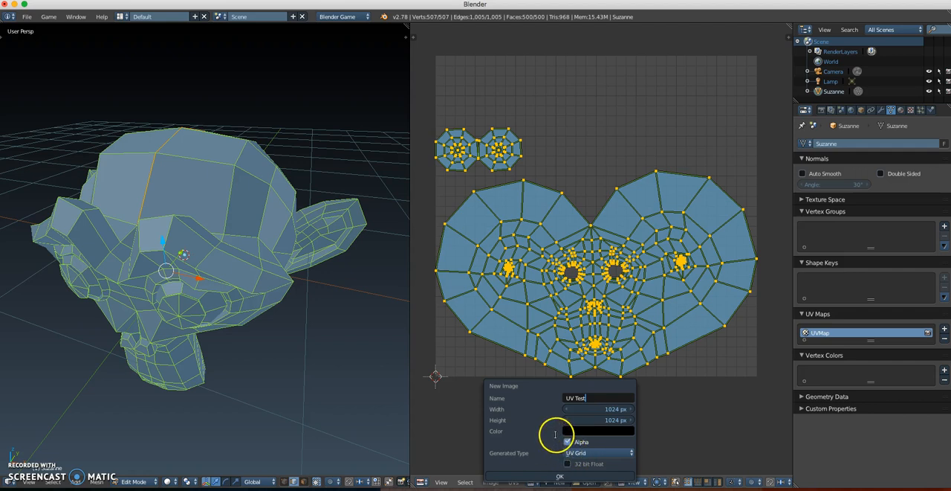
pyautogui.click(568, 452)
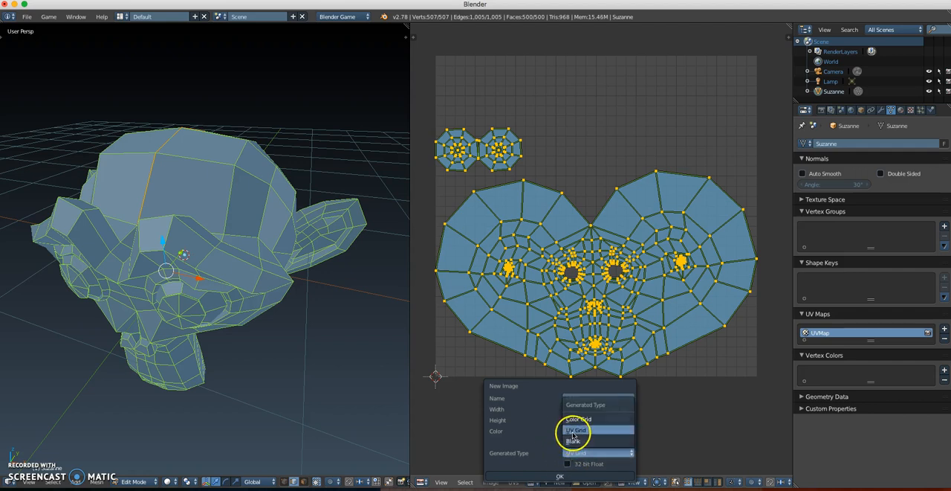
pyautogui.click(573, 431)
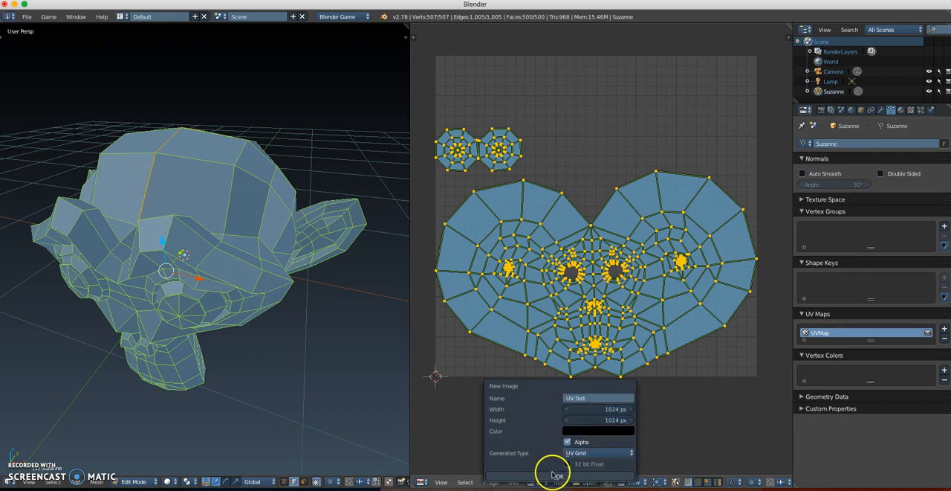
pyautogui.click(554, 474)
# Step: Examine how the unwrapped islands lie over the grid image and compare them with the monkey model
pyautogui.scroll(-6, 569, 364)
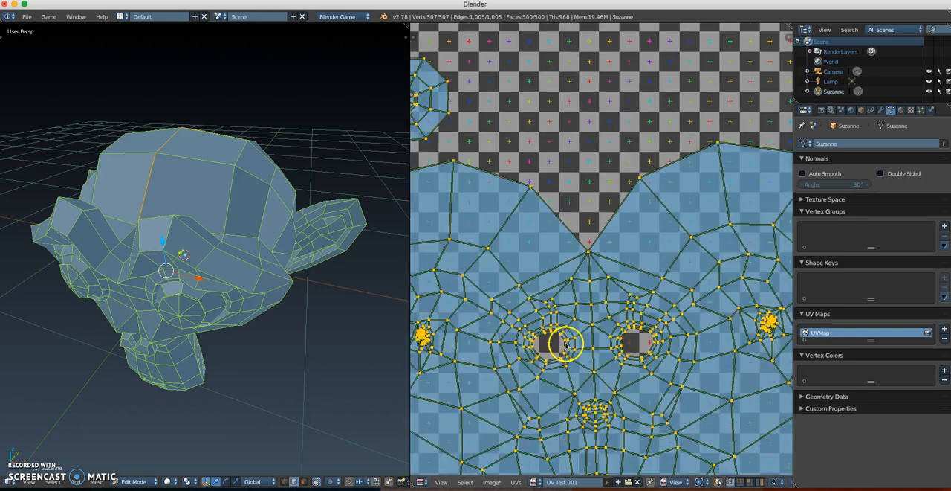
pyautogui.scroll(6, 562, 322)
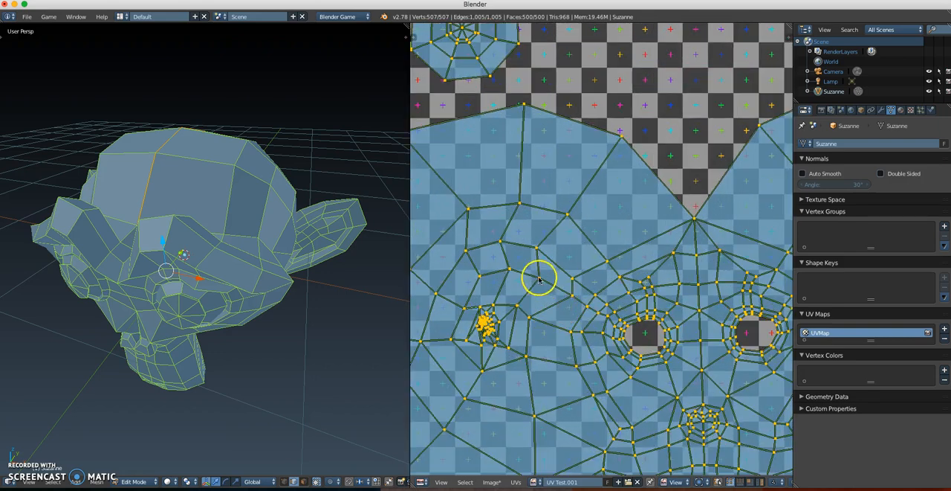
pyautogui.scroll(4, 573, 297)
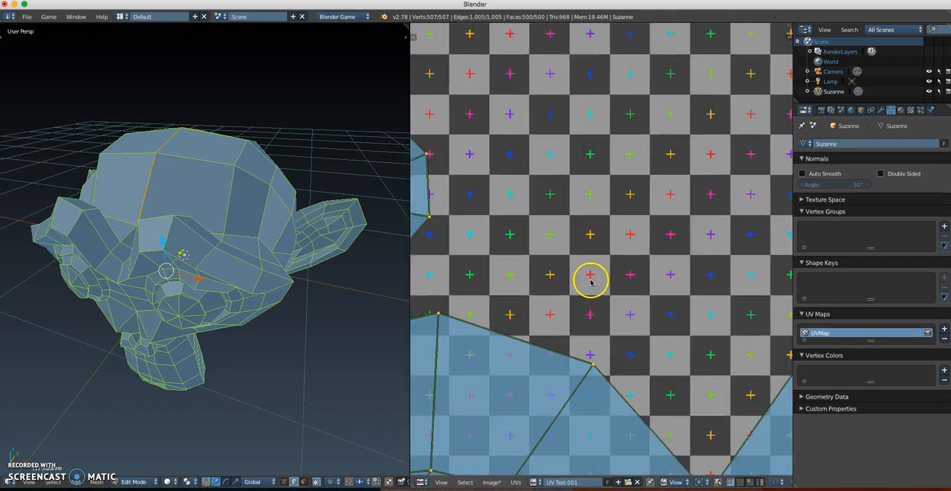
pyautogui.scroll(-7, 593, 303)
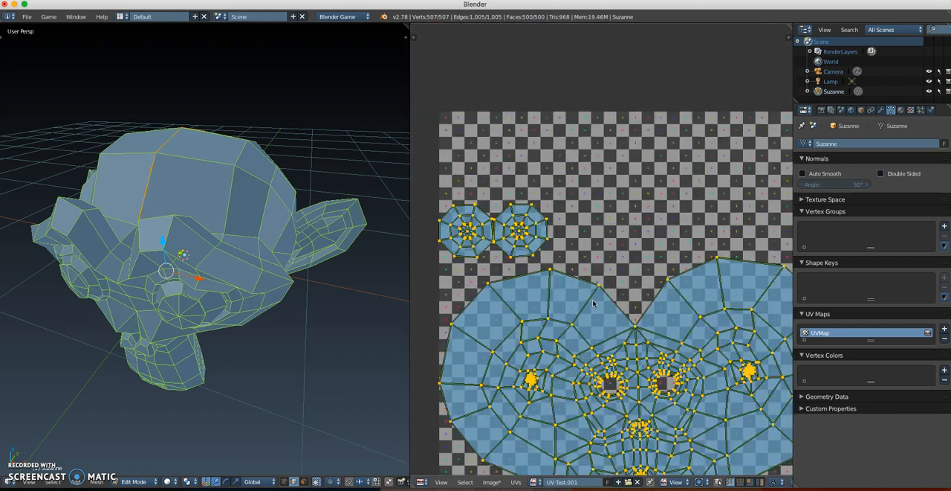
pyautogui.scroll(4, 563, 263)
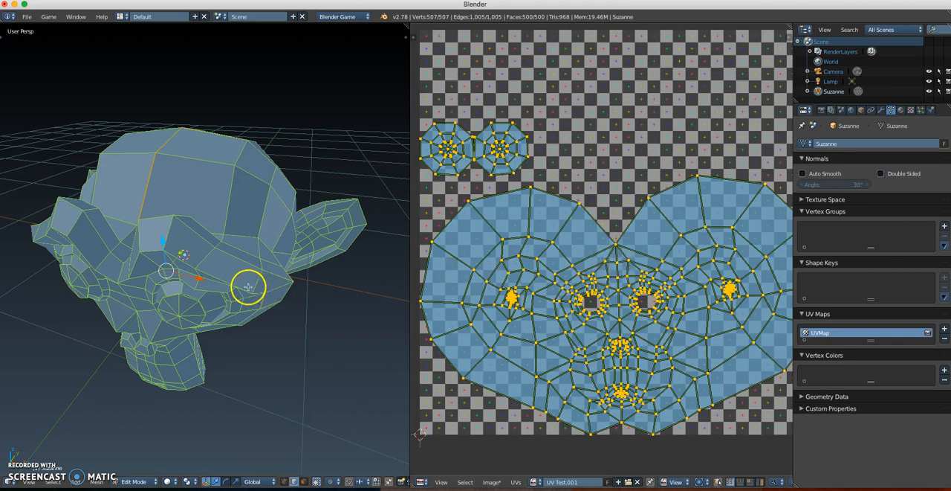
pyautogui.moveTo(249, 287); pyautogui.dragTo(239, 287, button='middle')
pyautogui.moveTo(299, 285); pyautogui.dragTo(266, 286, button='middle')
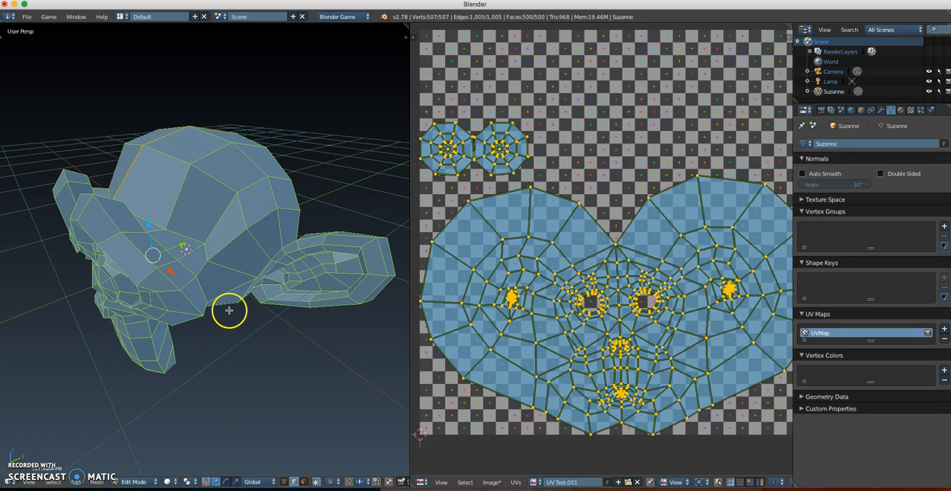
# Step: Switch the 3D viewport to Texture shading and check the monkey in and out of edit mode
pyautogui.click(169, 482)
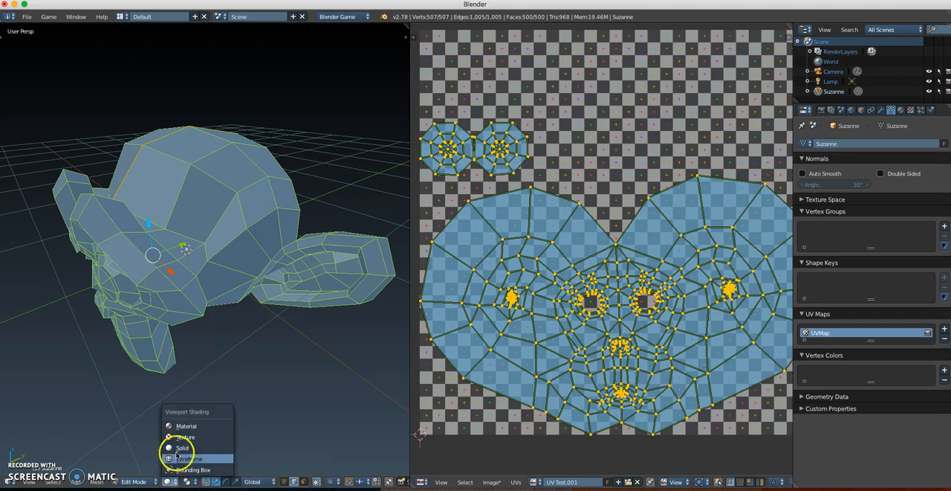
pyautogui.click(180, 447)
pyautogui.moveTo(203, 269); pyautogui.dragTo(241, 282, button='middle')
pyautogui.press('Tab')
pyautogui.press('Tab')
pyautogui.moveTo(156, 255); pyautogui.dragTo(204, 270, button='middle')
pyautogui.scroll(1, 624, 280)
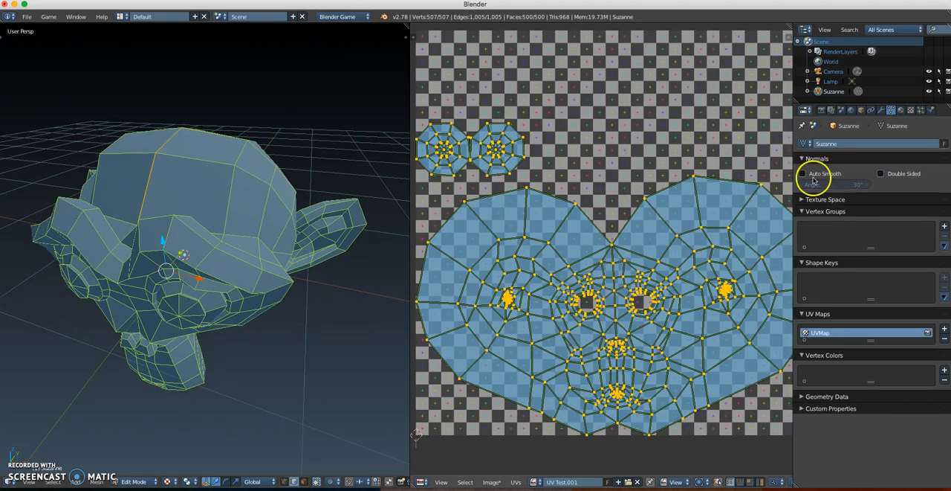
# Step: Add a new material to the monkey and name it Monkey Mat
pyautogui.click(901, 111)
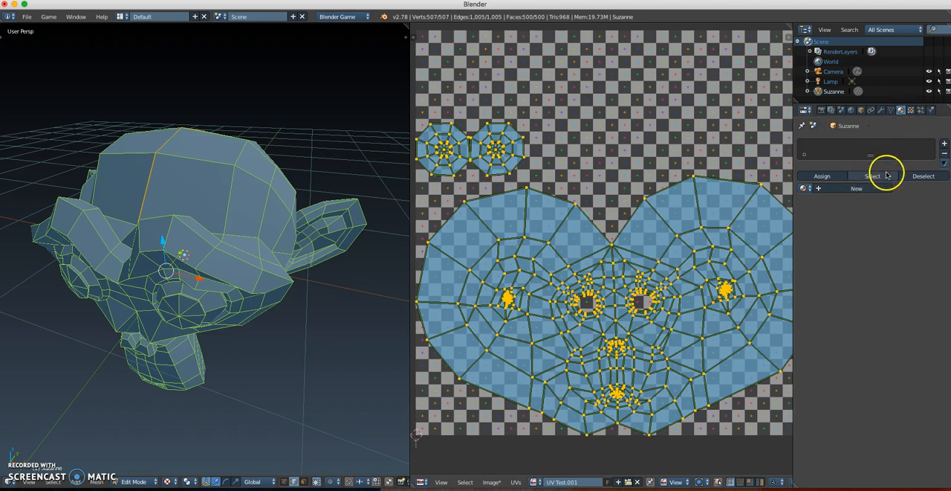
pyautogui.click(868, 187)
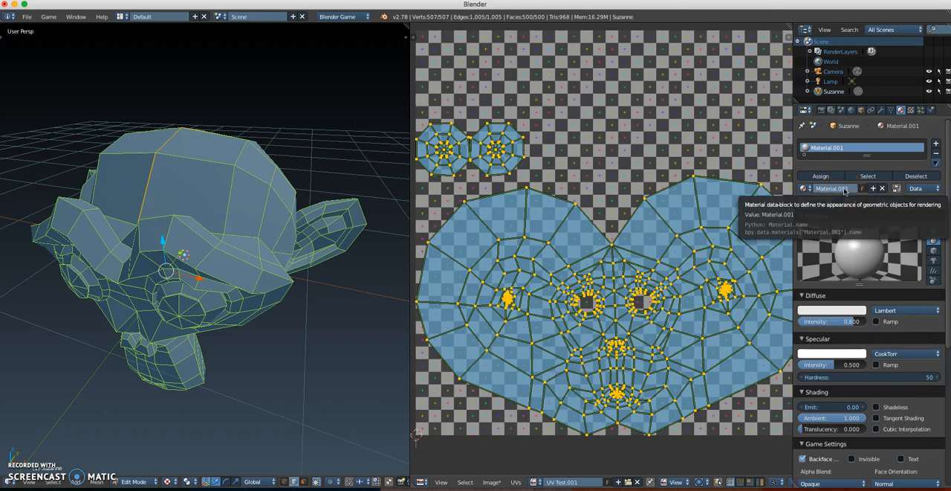
pyautogui.click(845, 189)
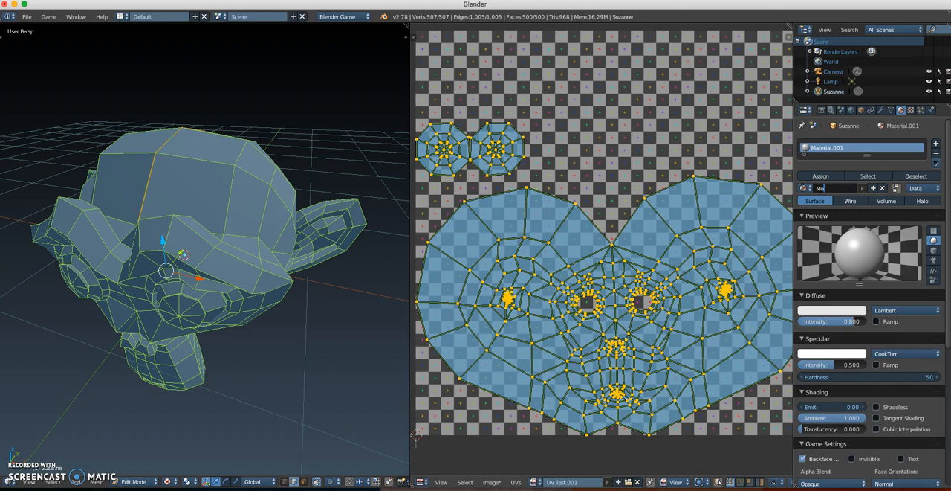
pyautogui.press('Return')
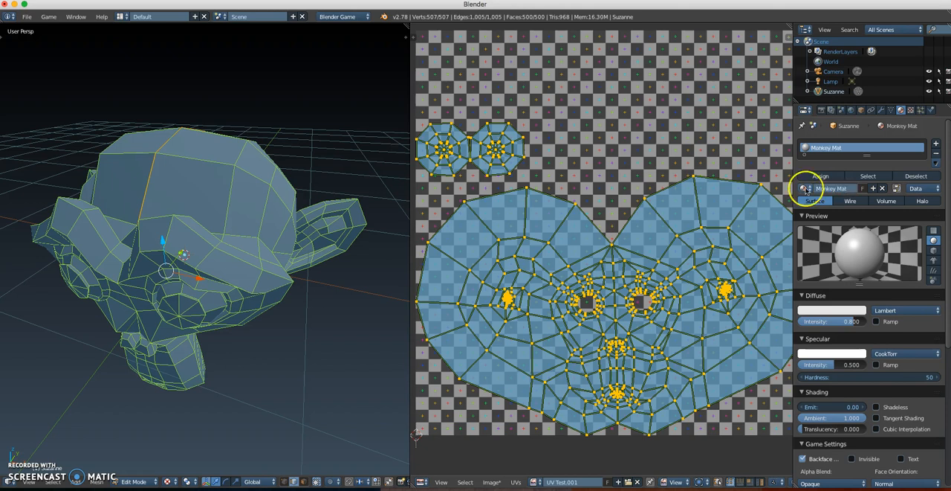
# Step: Add a new texture to the monkey's material and name it Monkey Tex
pyautogui.click(911, 110)
pyautogui.click(877, 220)
pyautogui.click(837, 220)
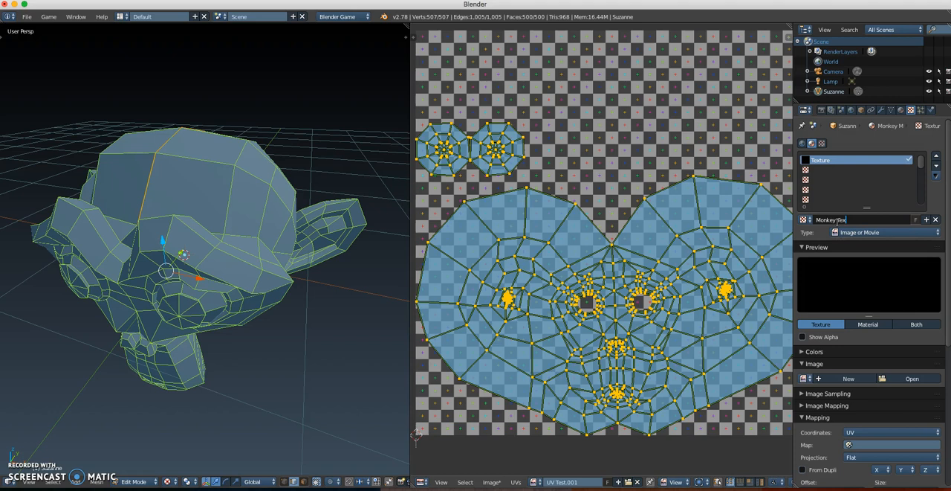
pyautogui.write('Monkey Tex')
pyautogui.press('Return')
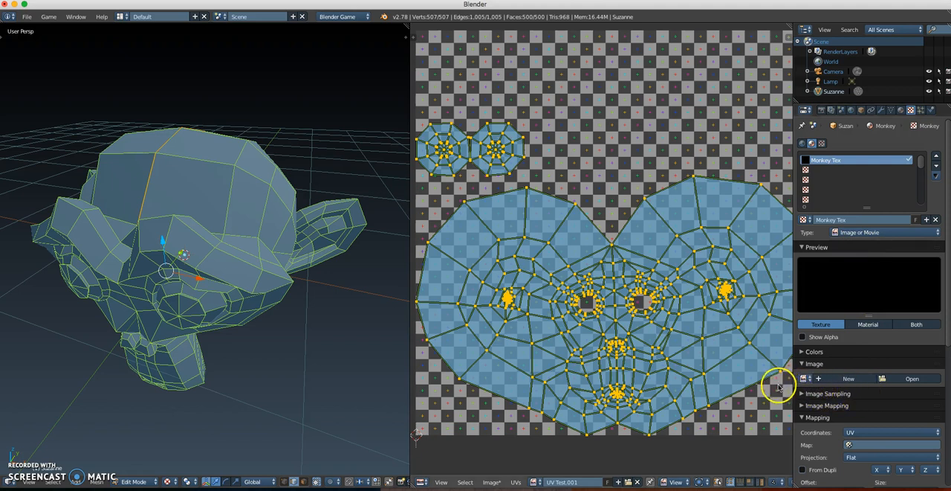
# Step: Assign the UV Test.001 image to the Monkey Tex texture and check the pattern on the model
pyautogui.click(804, 378)
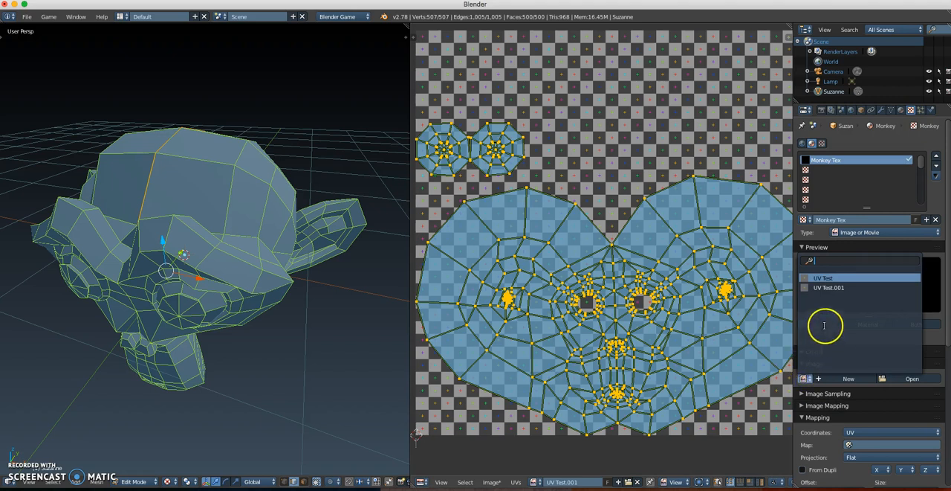
pyautogui.click(829, 288)
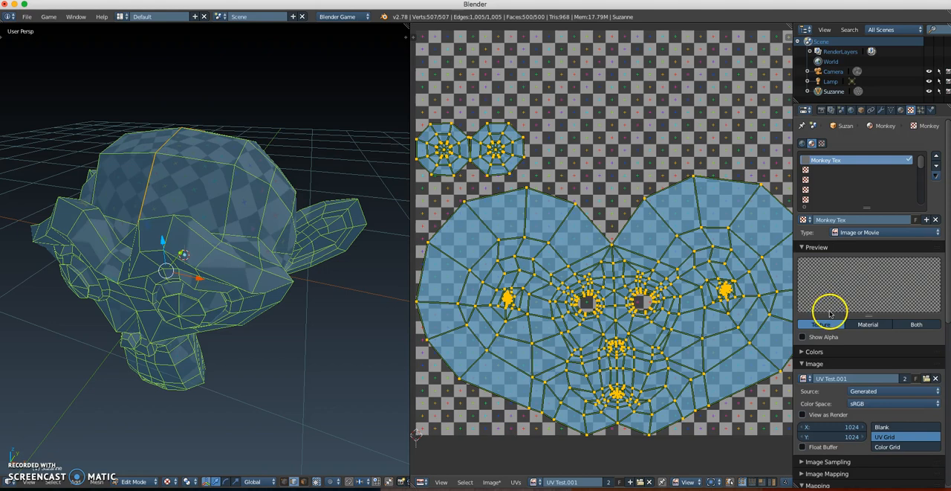
pyautogui.moveTo(229, 221); pyautogui.dragTo(254, 256, button='middle')
# Step: Leave edit mode, select the scene's lamp and change its type to Hemi
pyautogui.press('a')
pyautogui.press('Tab')
pyautogui.scroll(-5, 249, 253)
pyautogui.scroll(-3, 266, 242)
pyautogui.rightClick(358, 70)
pyautogui.moveTo(287, 153); pyautogui.dragTo(222, 176)
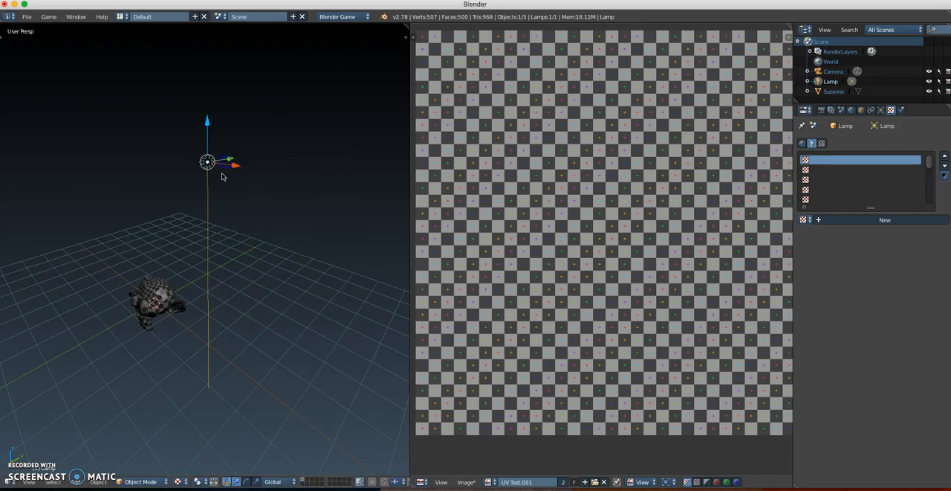
pyautogui.click(882, 109)
pyautogui.click(903, 252)
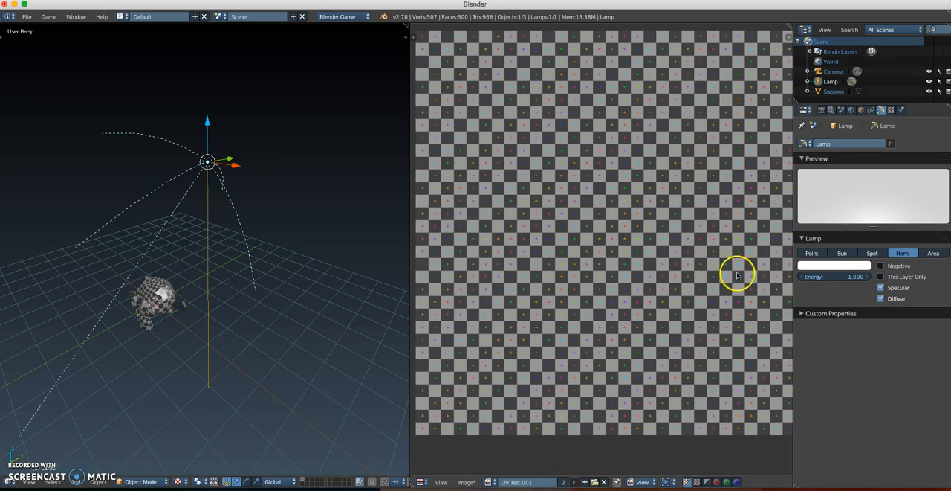
# Step: Select the monkey head again and return it to edit mode with its face in close view
pyautogui.moveTo(227, 303); pyautogui.dragTo(255, 295, button='middle')
pyautogui.keyDown('shift'); pyautogui.moveTo(215, 318); pyautogui.dragTo(254, 285, button='middle'); pyautogui.keyUp('shift')
pyautogui.rightClick(206, 294)
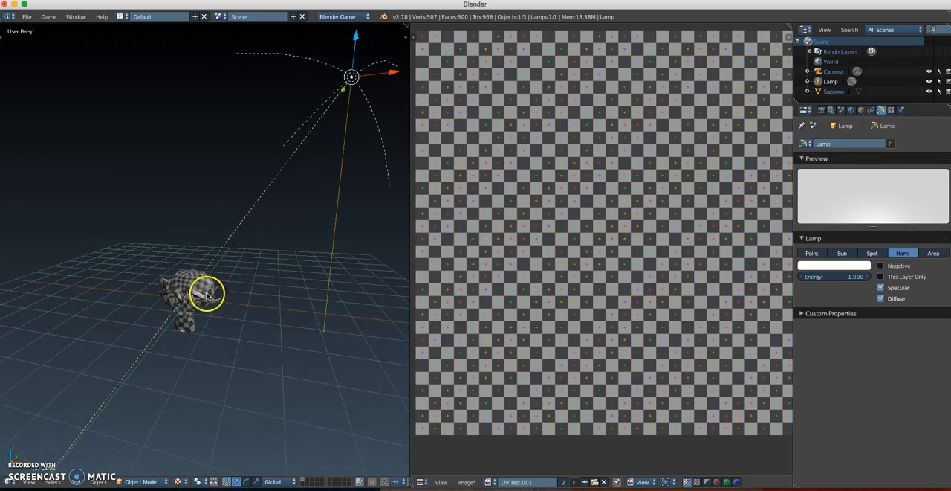
pyautogui.scroll(3, 205, 313)
pyautogui.moveTo(206, 313)
pyautogui.keyDown('shift'); pyautogui.mouseDown(button='middle')
pyautogui.moveTo(260, 245)
pyautogui.moveTo(253, 252)
pyautogui.moveTo(374, 240)
pyautogui.moveTo(228, 232)
pyautogui.moveTo(212, 264)
pyautogui.moveTo(342, 253)
pyautogui.moveTo(240, 259)
pyautogui.moveTo(259, 258)
pyautogui.moveTo(245, 259)
pyautogui.moveTo(254, 260)
pyautogui.moveTo(229, 238)
pyautogui.mouseUp(button='middle'); pyautogui.keyUp('shift')
pyautogui.scroll(3, 261, 244)
pyautogui.press('Tab')
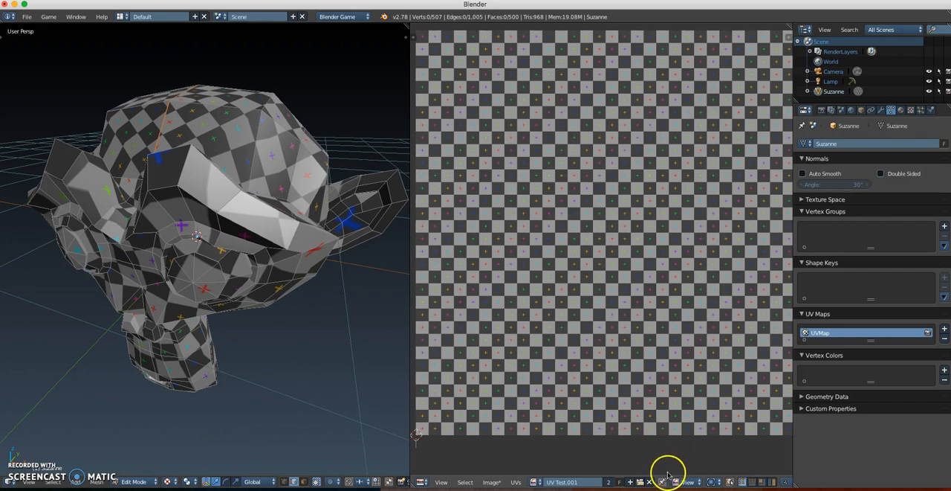
# Step: Turn on selection sync between the UV editor and the mesh, and inspect the checker pattern on the forehead
pyautogui.click(731, 482)
pyautogui.moveTo(650, 350)
pyautogui.mouseDown(button='middle')
pyautogui.moveTo(616, 349)
pyautogui.moveTo(645, 341)
pyautogui.mouseUp(button='middle')
pyautogui.moveTo(287, 252); pyautogui.dragTo(251, 269, button='middle')
pyautogui.scroll(2, 237, 268)
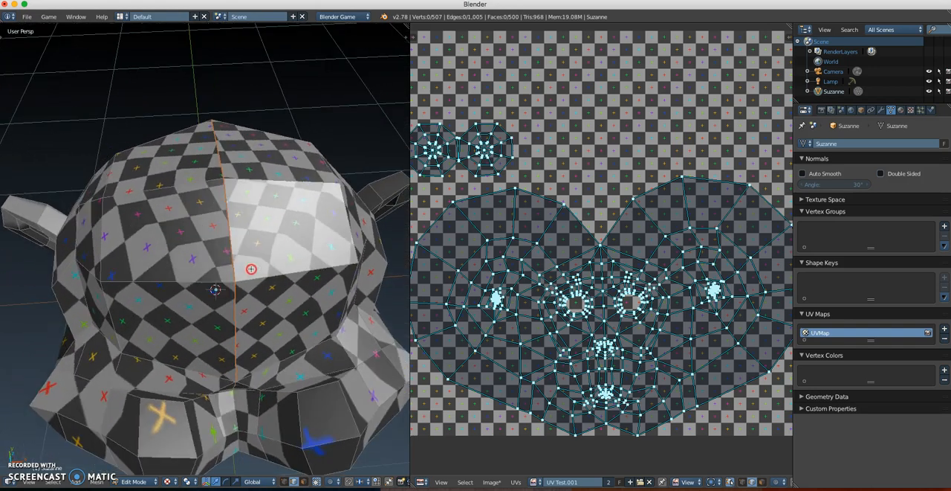
# Step: Set the specular intensity of Monkey Mat to 0.000 and check the shading near the ear
pyautogui.click(900, 113)
pyautogui.moveTo(830, 363); pyautogui.dragTo(797, 364)
pyautogui.moveTo(294, 317); pyautogui.dragTo(253, 292, button='middle')
pyautogui.moveTo(179, 308); pyautogui.dragTo(252, 269, button='middle')
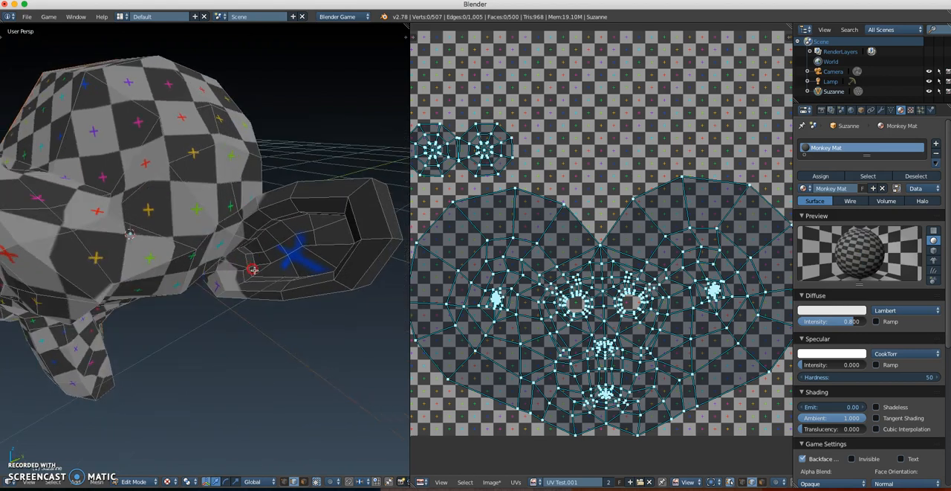
# Step: Mark a seam along the edge loop where the ear's base joins the head, then clear the selection
pyautogui.moveTo(279, 239); pyautogui.dragTo(239, 241, button='middle')
pyautogui.scroll(4, 239, 241)
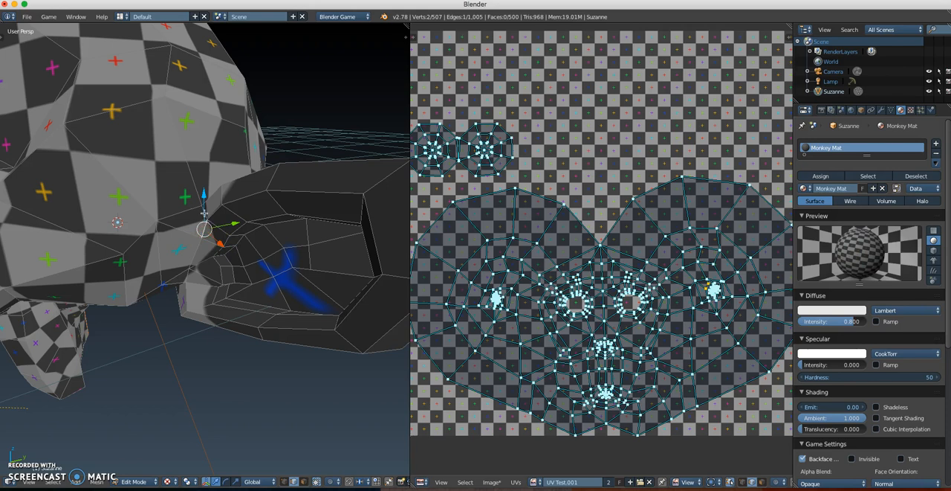
pyautogui.moveTo(214, 224); pyautogui.dragTo(209, 270, button='middle')
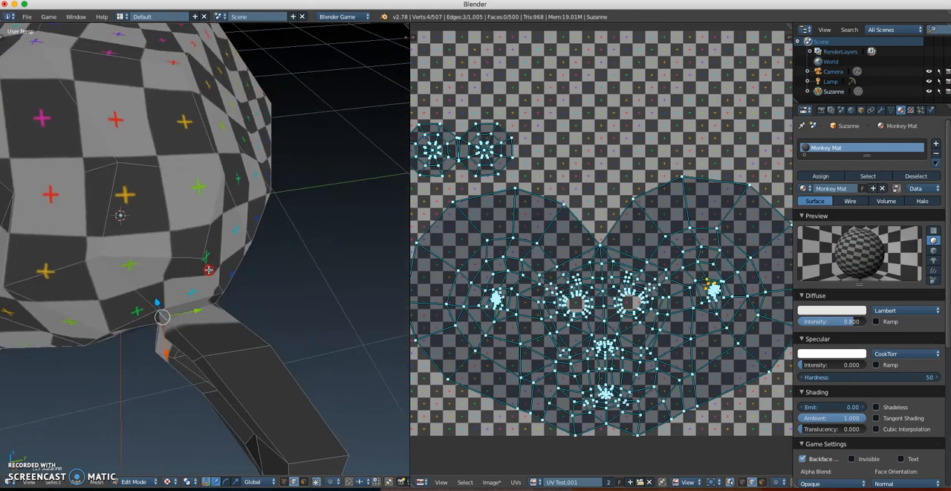
pyautogui.moveTo(230, 305); pyautogui.dragTo(160, 273, button='middle')
pyautogui.keyDown('shift'); pyautogui.rightClick(161, 314); pyautogui.keyUp('shift')
pyautogui.keyDown('shift'); pyautogui.rightClick(131, 221); pyautogui.keyUp('shift')
pyautogui.moveTo(139, 246)
pyautogui.mouseDown(button='middle')
pyautogui.moveTo(145, 254)
pyautogui.moveTo(130, 230)
pyautogui.moveTo(151, 200)
pyautogui.moveTo(192, 195)
pyautogui.moveTo(226, 205)
pyautogui.moveTo(222, 221)
pyautogui.moveTo(280, 260)
pyautogui.mouseUp(button='middle')
pyautogui.keyDown('shift'); pyautogui.rightClick(130, 230); pyautogui.keyUp('shift')
pyautogui.keyDown('shift'); pyautogui.rightClick(148, 196); pyautogui.keyUp('shift')
pyautogui.keyDown('shift'); pyautogui.rightClick(193, 196); pyautogui.keyUp('shift')
pyautogui.hotkey('ctrl', 'e')
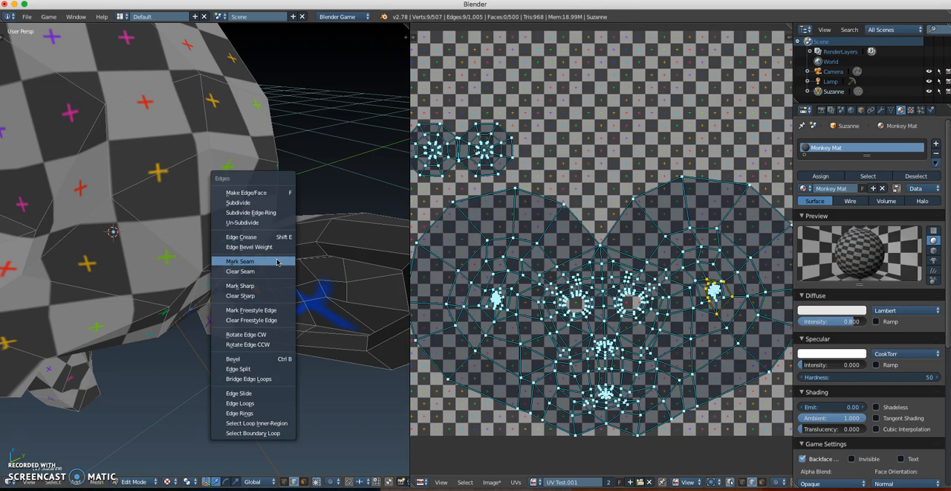
pyautogui.click(271, 261)
pyautogui.press('a')
# Step: Mark the remaining edge at the top of the ear's base as a seam and clear the selection
pyautogui.moveTo(275, 272); pyautogui.dragTo(259, 310, button='middle')
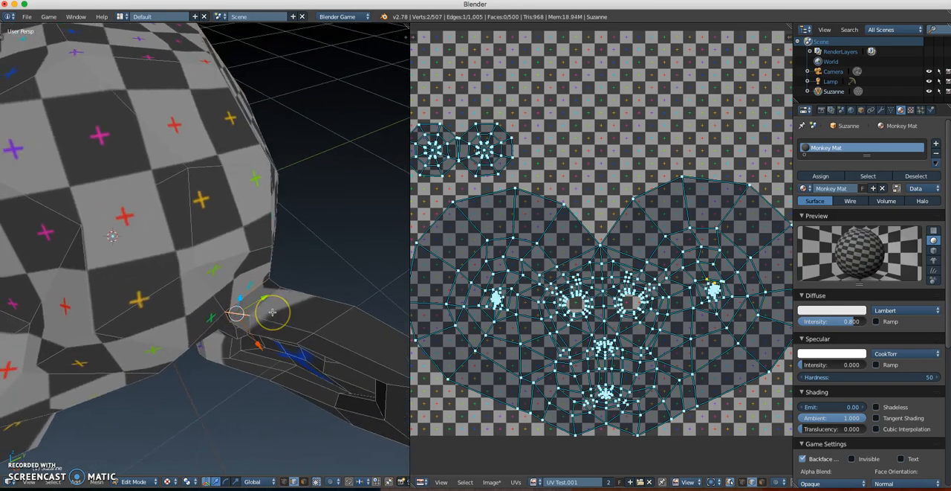
pyautogui.hotkey('ctrl', 'e')
pyautogui.click(271, 315)
pyautogui.press('a')
# Step: Check the seam around the ear's base in solid shading, then return the viewport to Texture shading
pyautogui.moveTo(289, 340)
pyautogui.mouseDown(button='middle')
pyautogui.moveTo(304, 301)
pyautogui.moveTo(268, 278)
pyautogui.moveTo(284, 289)
pyautogui.mouseUp(button='middle')
pyautogui.press('z')
pyautogui.press('z')
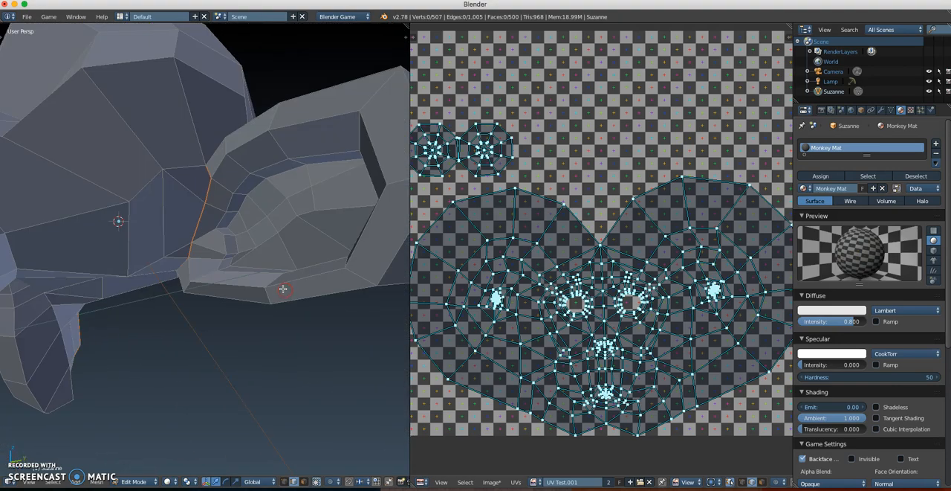
pyautogui.click(168, 482)
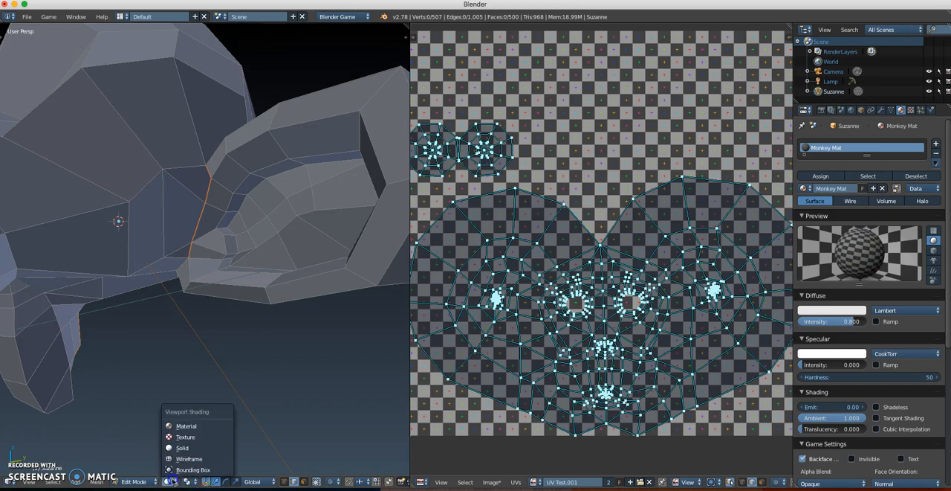
pyautogui.click(181, 439)
# Step: Select the whole monkey head mesh and unwrap it with the new ear-base seam
pyautogui.moveTo(200, 331); pyautogui.dragTo(255, 329, button='middle')
pyautogui.press('a')
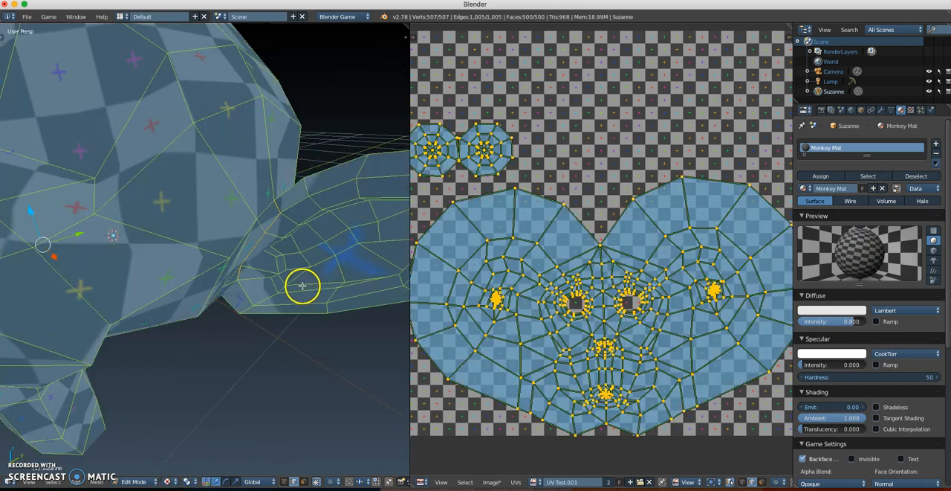
pyautogui.press('u')
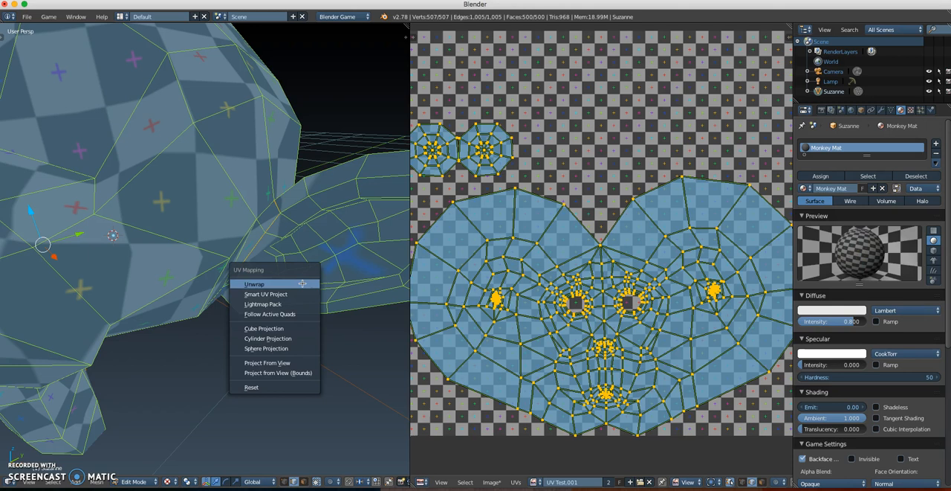
pyautogui.click(303, 284)
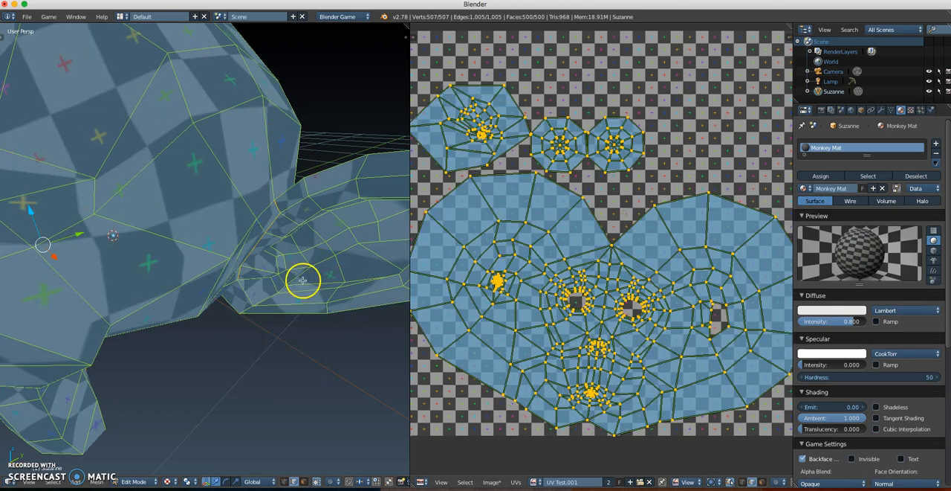
# Step: Examine the ear's island and the gap in the head's island, and check the checker pattern on the ear
pyautogui.scroll(2, 526, 164)
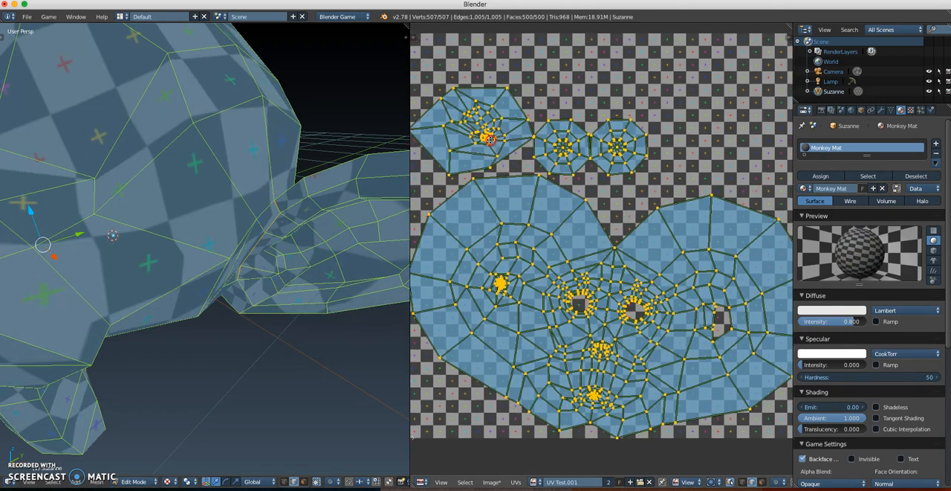
pyautogui.scroll(4, 667, 285)
pyautogui.moveTo(667, 286); pyautogui.dragTo(634, 275, button='middle')
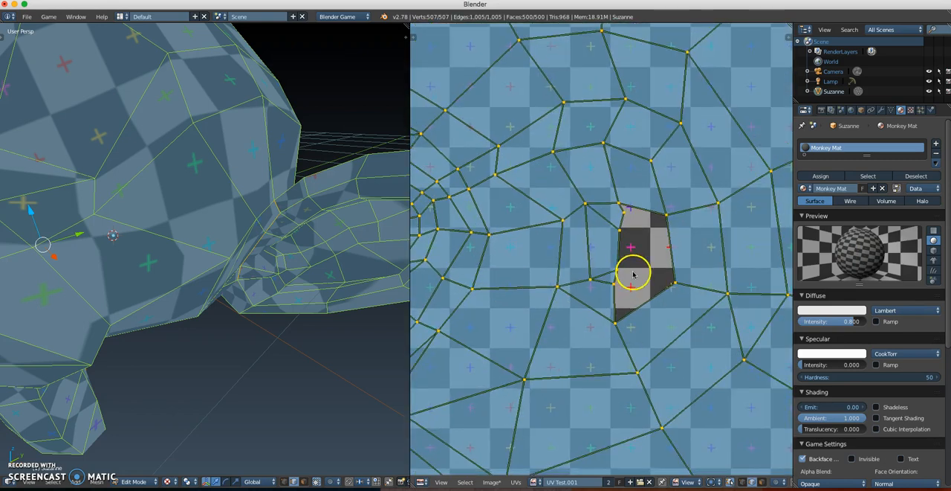
pyautogui.scroll(-5, 576, 279)
pyautogui.scroll(3, 559, 202)
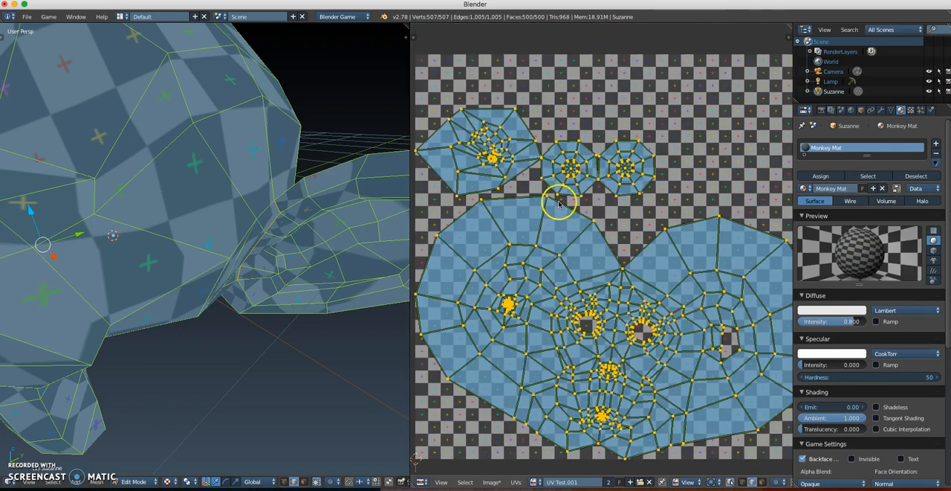
pyautogui.scroll(4, 565, 199)
pyautogui.scroll(-1, 604, 231)
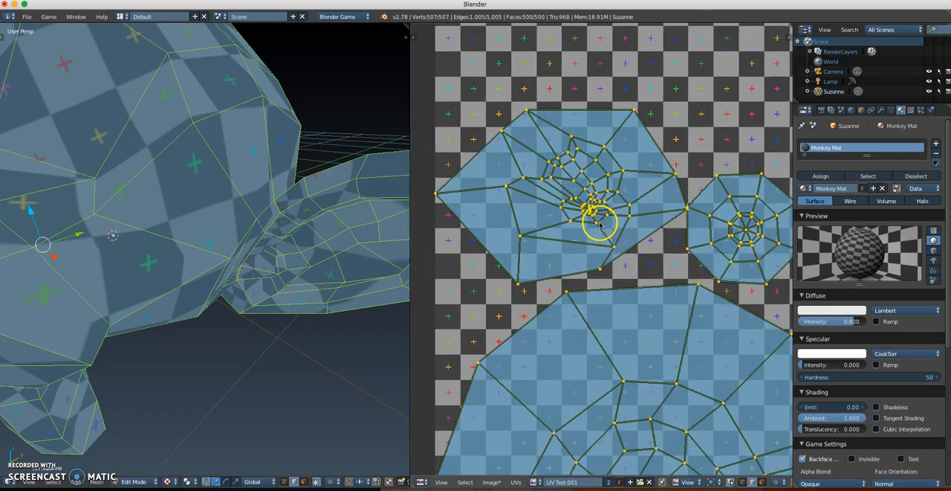
pyautogui.scroll(-4, 600, 225)
pyautogui.press('a')
pyautogui.moveTo(332, 257); pyautogui.dragTo(261, 267, button='middle')
pyautogui.scroll(-1, 340, 248)
pyautogui.scroll(5, 311, 251)
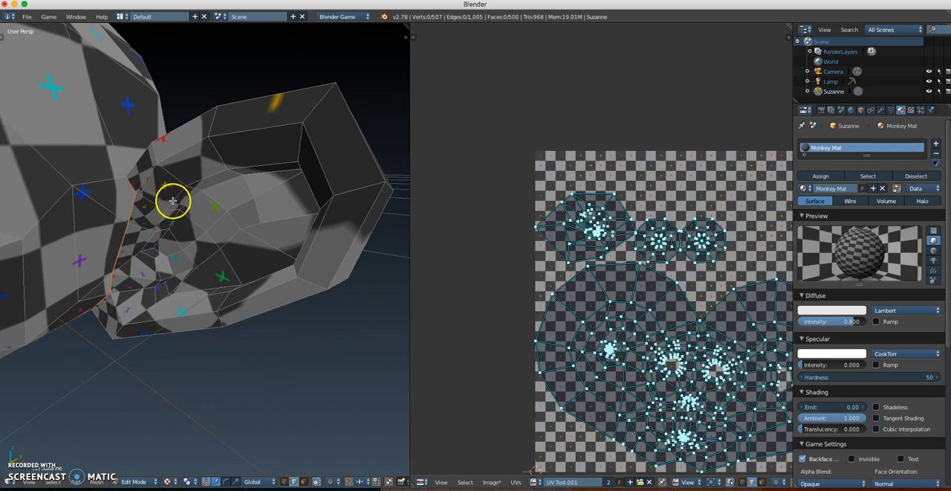
# Step: Mark a seam along the edges of the ear's outer rim to separate its front from its back
pyautogui.moveTo(317, 163); pyautogui.dragTo(297, 246, button='middle')
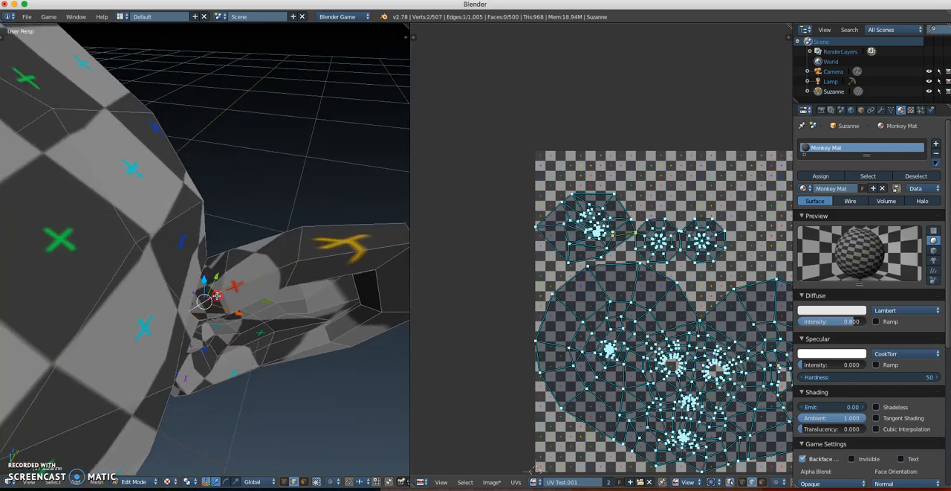
pyautogui.moveTo(256, 281); pyautogui.dragTo(293, 213, button='middle')
pyautogui.keyDown('shift'); pyautogui.rightClick(297, 238); pyautogui.keyUp('shift')
pyautogui.keyDown('shift'); pyautogui.rightClick(251, 190); pyautogui.keyUp('shift')
pyautogui.keyDown('shift'); pyautogui.rightClick(176, 222); pyautogui.keyUp('shift')
pyautogui.moveTo(175, 222); pyautogui.dragTo(207, 251, button='middle')
pyautogui.keyDown('shift'); pyautogui.rightClick(240, 198); pyautogui.keyUp('shift')
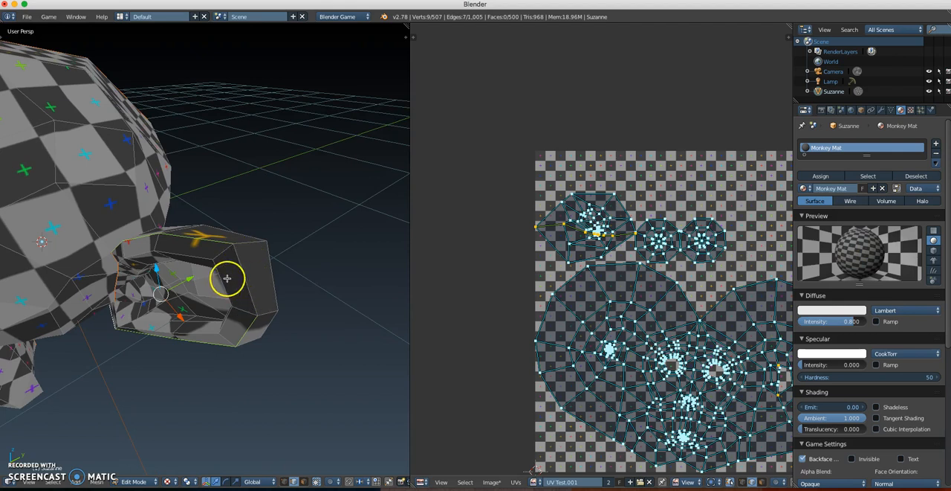
pyautogui.hotkey('ctrl', 'e')
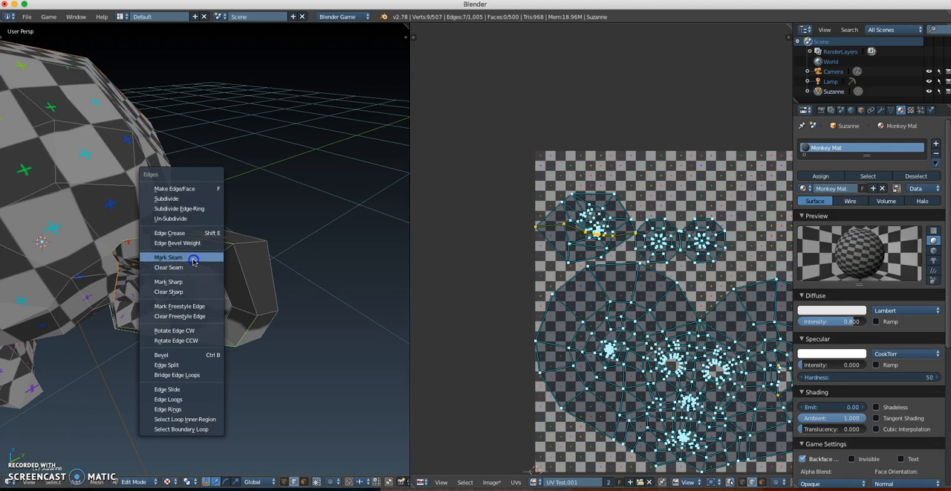
pyautogui.click(193, 257)
# Step: Unwrap the whole mesh again with the ear rim seam, then clear the selection
pyautogui.press('a')
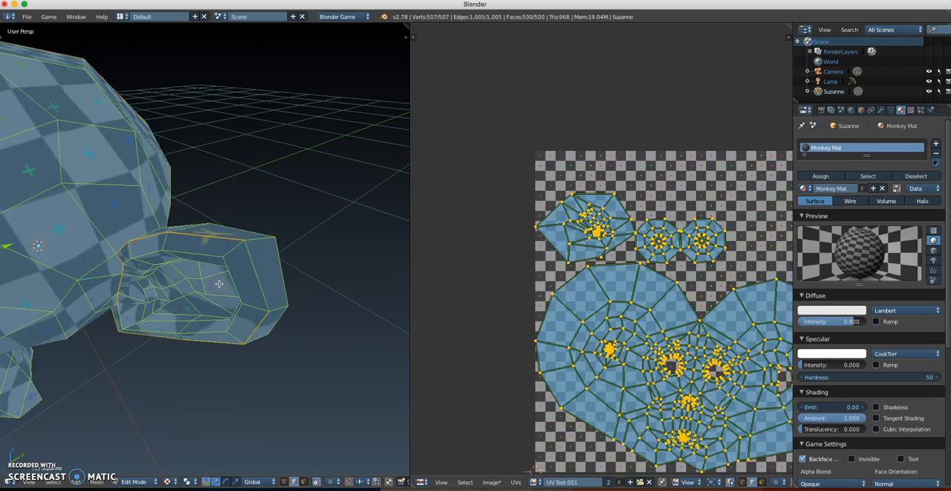
pyautogui.press('u')
pyautogui.click(219, 284)
pyautogui.press('a')
pyautogui.moveTo(221, 284); pyautogui.dragTo(249, 183, button='middle')
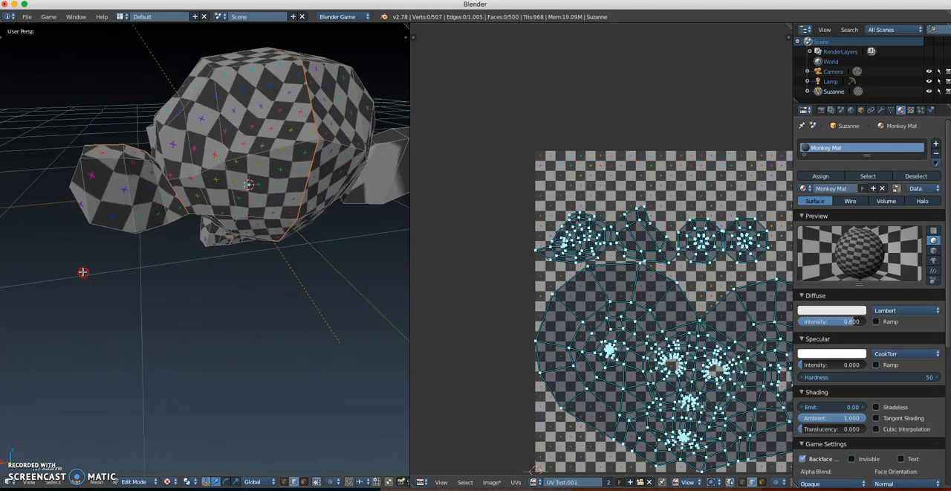
# Step: Examine the checker pattern on the ear's back and the forehead, and locate the forehead seam's lower end in the UV layout
pyautogui.moveTo(123, 226); pyautogui.dragTo(240, 199, button='middle')
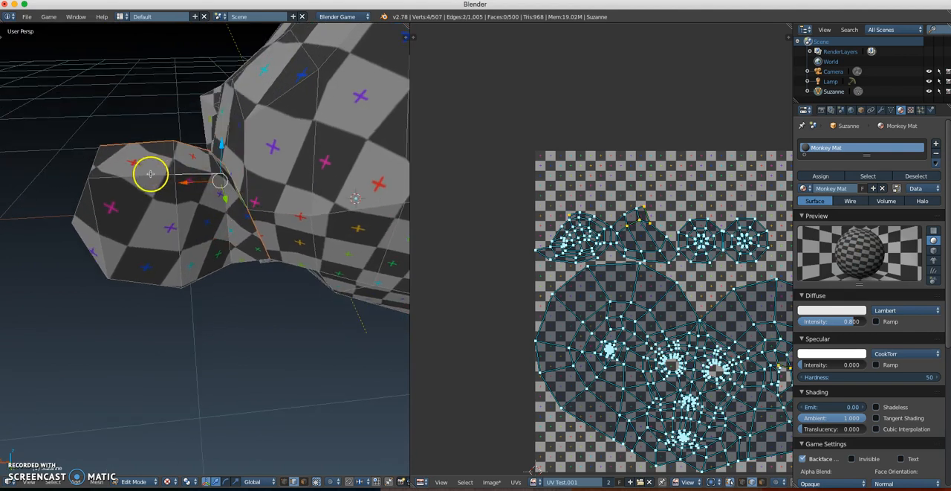
pyautogui.moveTo(161, 246); pyautogui.dragTo(239, 269, button='middle')
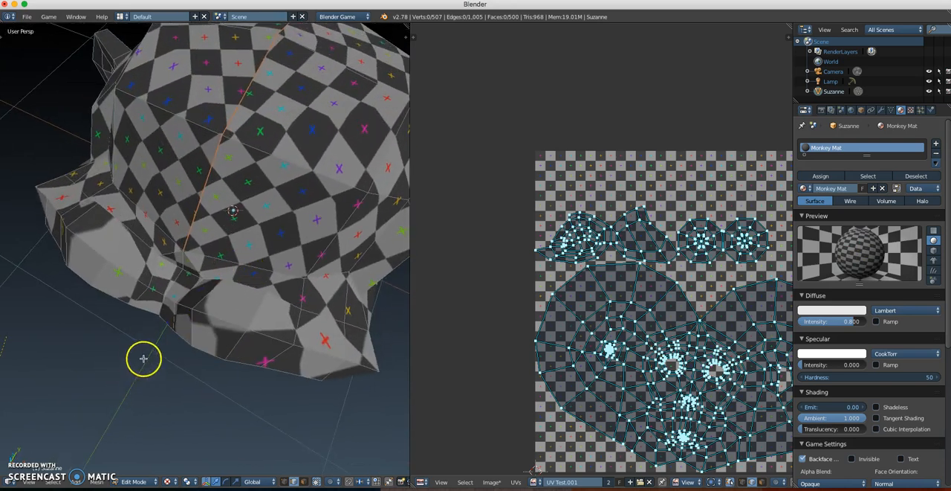
pyautogui.moveTo(142, 357); pyautogui.dragTo(114, 416, button='middle')
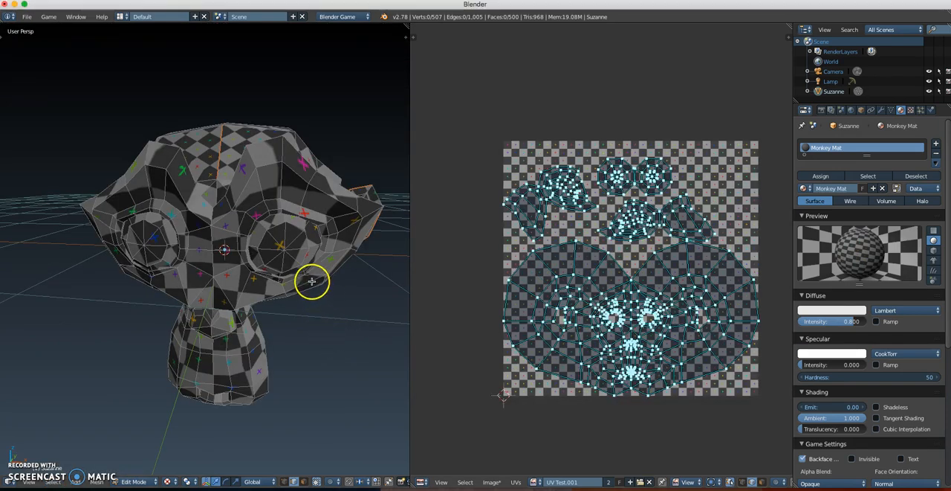
pyautogui.moveTo(312, 283); pyautogui.dragTo(227, 296, button='middle')
pyautogui.scroll(3, 556, 265)
pyautogui.scroll(-1, 552, 265)
pyautogui.scroll(3, 215, 262)
pyautogui.scroll(-2, 285, 264)
pyautogui.scroll(1, 227, 296)
pyautogui.moveTo(623, 360); pyautogui.dragTo(576, 277, button='middle')
pyautogui.scroll(2, 608, 308)
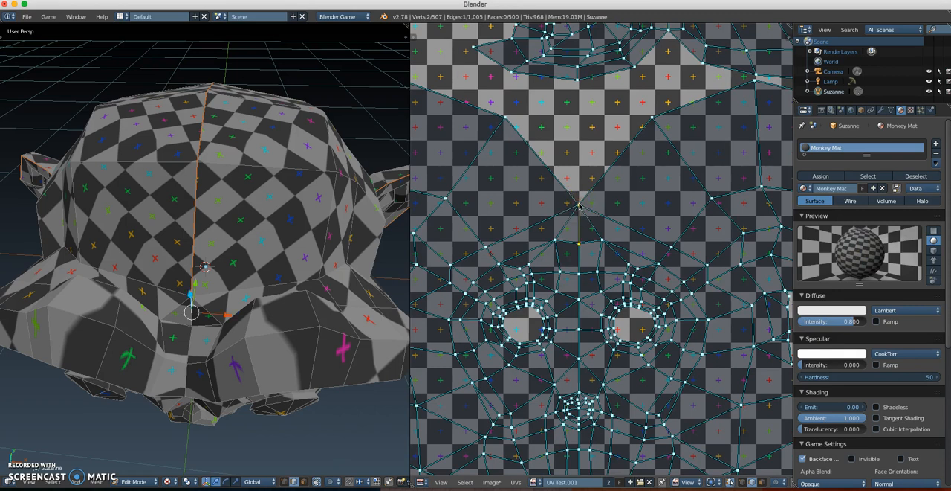
pyautogui.press('a')
# Step: Mark seams on the two edges branching to either side from the lower end of the forehead seam
pyautogui.moveTo(227, 297); pyautogui.dragTo(233, 330, button='middle')
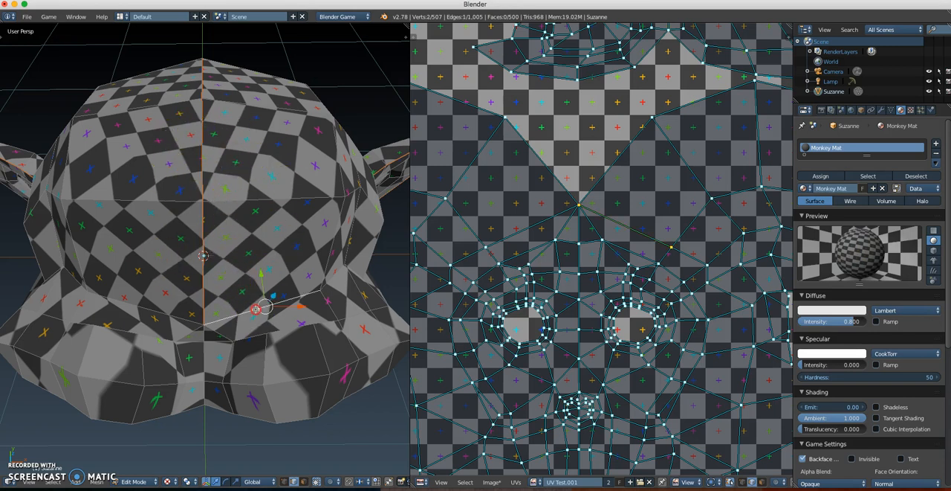
pyautogui.keyDown('shift'); pyautogui.rightClick(167, 314); pyautogui.keyUp('shift')
pyautogui.moveTo(221, 329); pyautogui.dragTo(112, 285, button='middle')
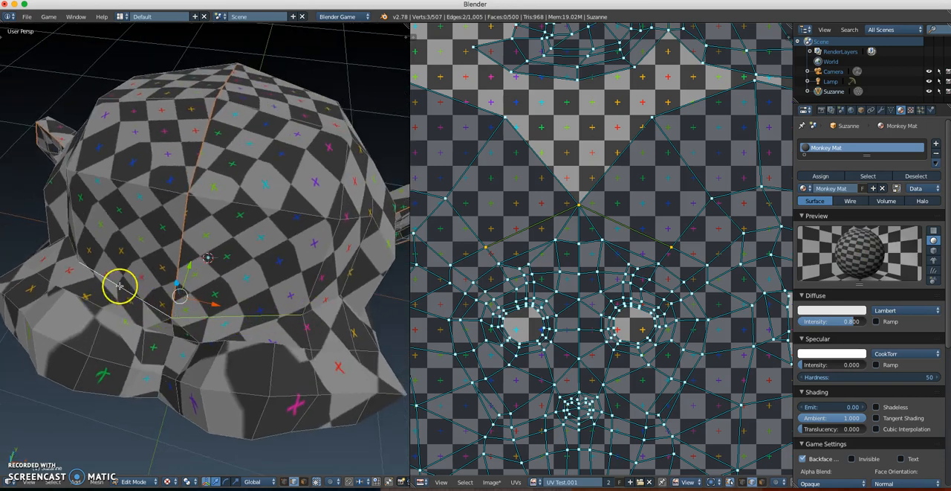
pyautogui.moveTo(215, 307); pyautogui.dragTo(214, 303, button='middle')
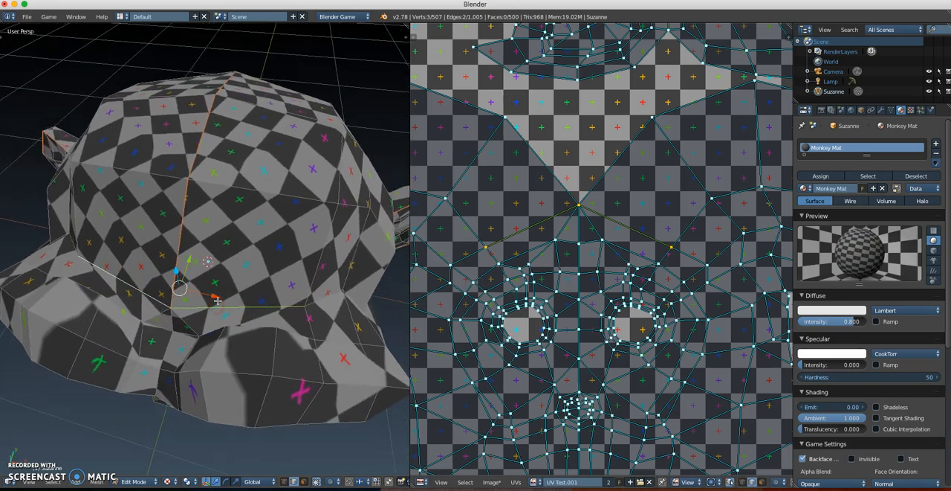
pyautogui.hotkey('ctrl', 'e')
pyautogui.click(214, 318)
pyautogui.press('a')
# Step: Mark a seam across the underside of the jaw, connected to the centre seam running down the back of the head
pyautogui.moveTo(214, 323); pyautogui.dragTo(251, 231, button='middle')
pyautogui.moveTo(270, 263); pyautogui.dragTo(237, 276, button='middle')
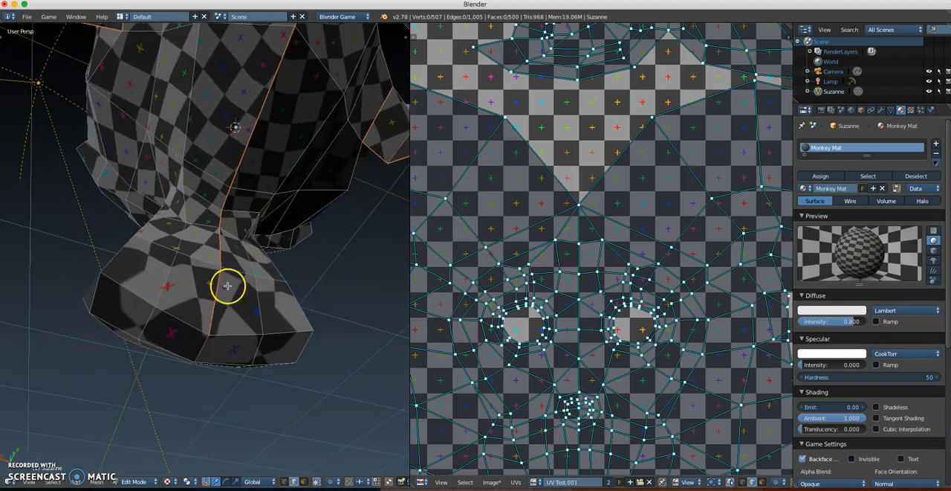
pyautogui.moveTo(213, 287); pyautogui.dragTo(191, 239, button='middle')
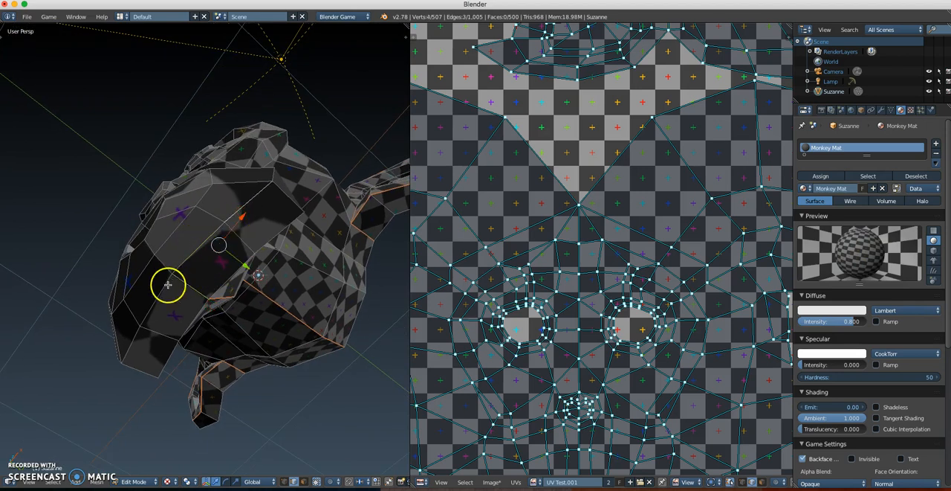
pyautogui.moveTo(230, 271); pyautogui.dragTo(261, 260, button='middle')
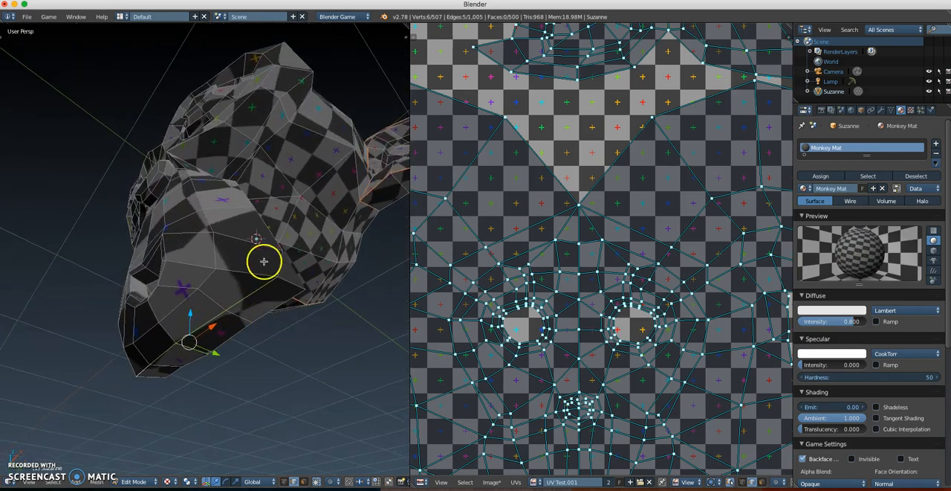
pyautogui.moveTo(240, 304); pyautogui.dragTo(207, 256, button='middle')
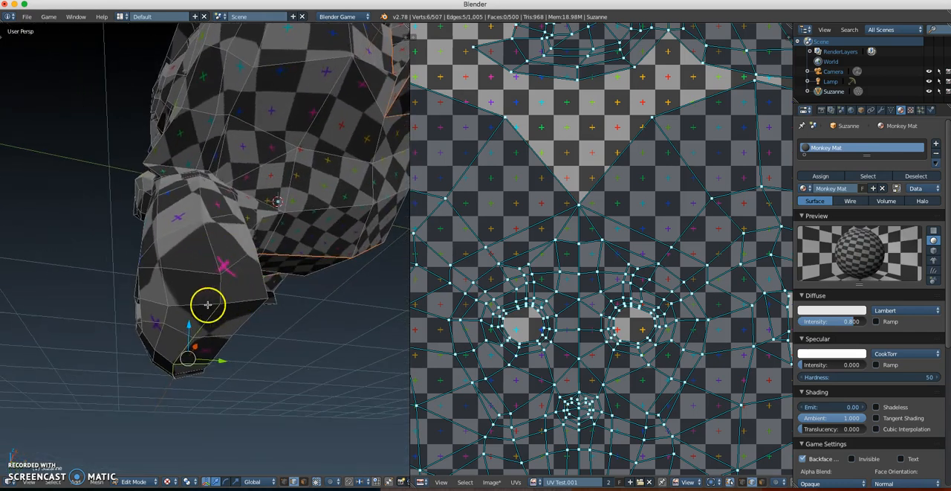
pyautogui.moveTo(202, 287); pyautogui.dragTo(232, 242, button='middle')
pyautogui.keyDown('alt'); pyautogui.rightClick(232, 241); pyautogui.keyUp('alt')
pyautogui.hotkey('ctrl', 'e')
pyautogui.click(232, 244)
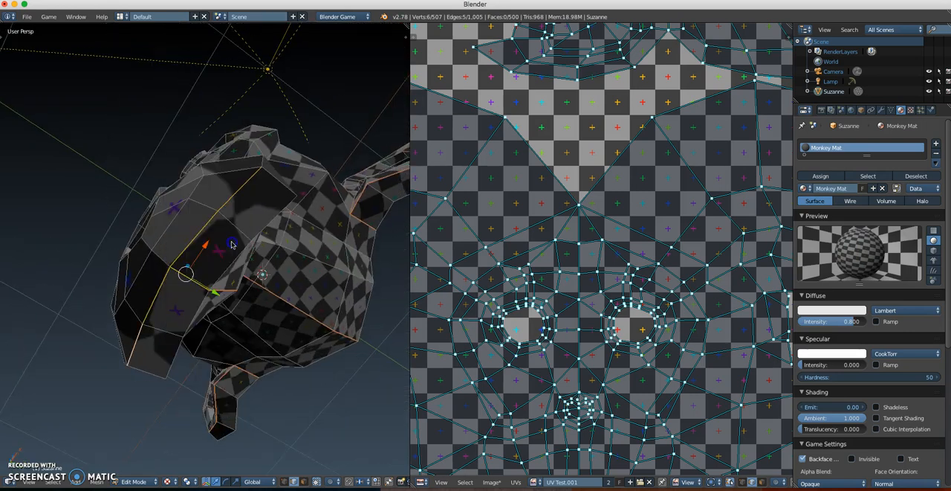
pyautogui.press('a')
# Step: Select the whole mesh and widen the UV editor around the head's island
pyautogui.moveTo(237, 238); pyautogui.dragTo(251, 313, button='middle')
pyautogui.scroll(-4, 252, 312)
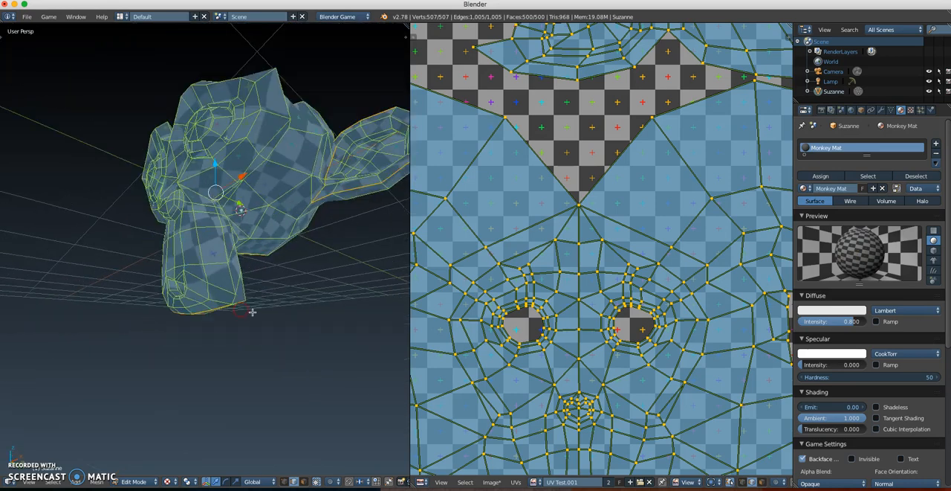
pyautogui.scroll(-2, 559, 307)
pyautogui.moveTo(549, 345); pyautogui.dragTo(562, 281, button='middle')
pyautogui.scroll(1, 535, 276)
pyautogui.moveTo(411, 269); pyautogui.dragTo(329, 266)
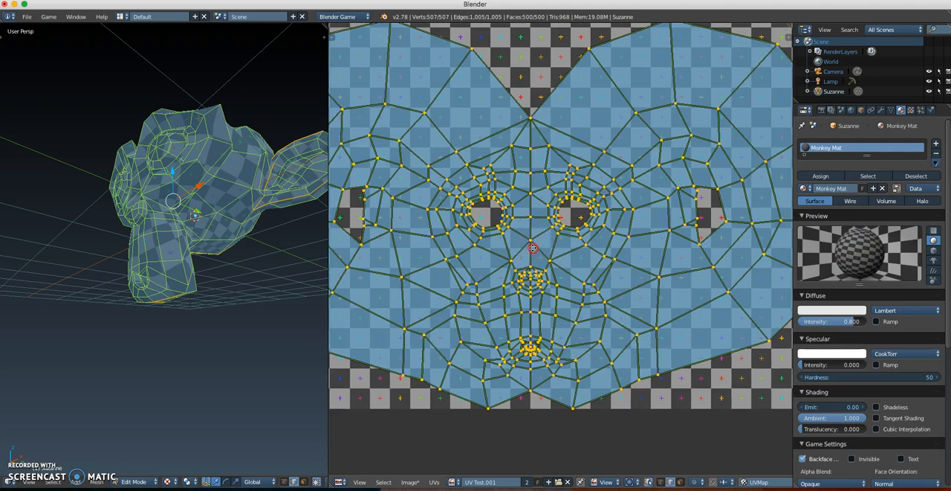
# Step: Unwrap the whole head mesh again using the new forehead and jaw seams
pyautogui.scroll(1, 534, 294)
pyautogui.moveTo(533, 277); pyautogui.dragTo(540, 266, button='middle')
pyautogui.press('c')
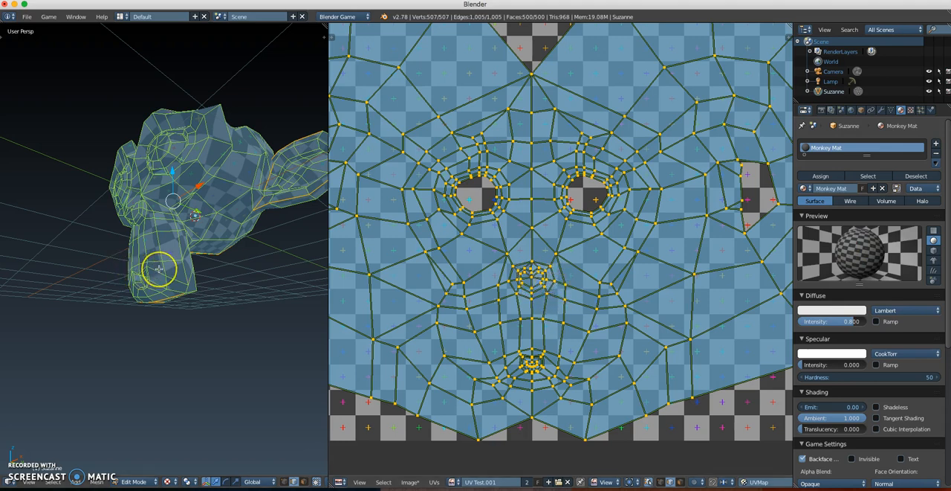
pyautogui.press('u')
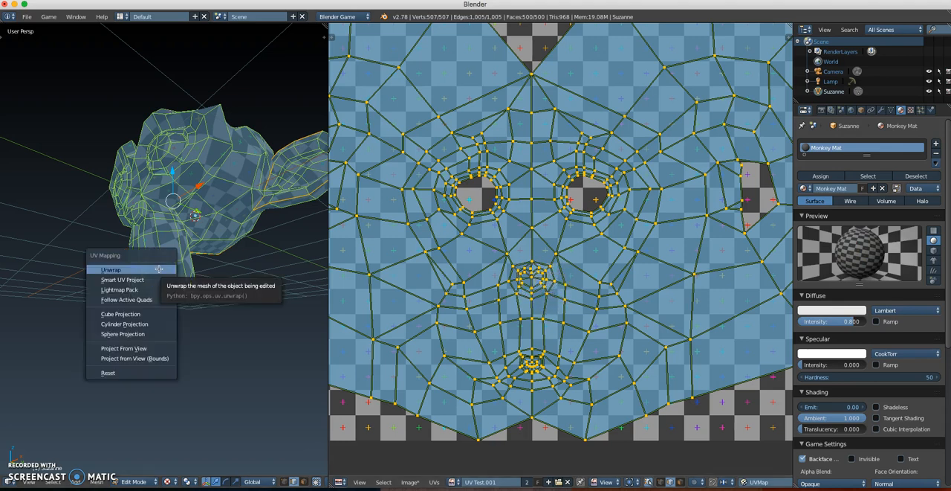
pyautogui.press('u')
pyautogui.click(217, 267)
# Step: Examine the checker pattern under the jaw and on the face, and inspect the full UV island layout
pyautogui.moveTo(205, 260); pyautogui.dragTo(174, 255, button='middle')
pyautogui.press('a')
pyautogui.scroll(5, 183, 290)
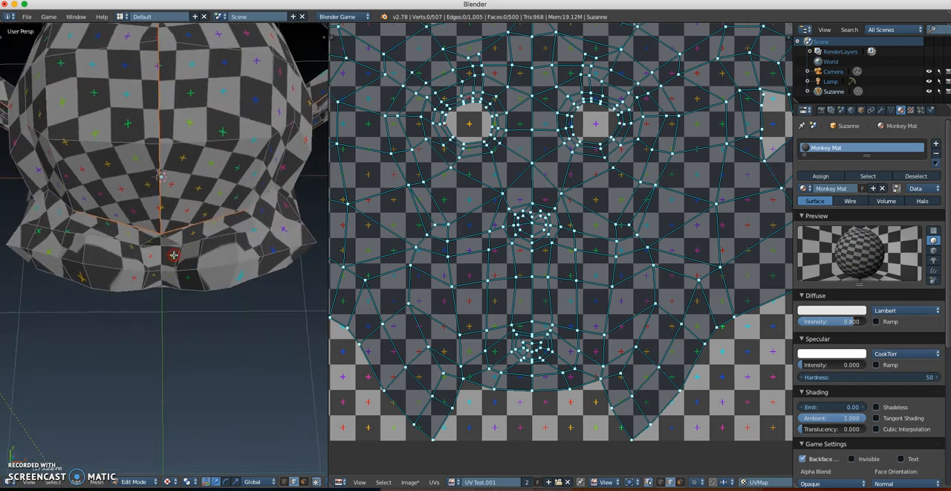
pyautogui.scroll(3, 174, 254)
pyautogui.scroll(-3, 197, 254)
pyautogui.scroll(-3, 204, 280)
pyautogui.moveTo(205, 280); pyautogui.dragTo(194, 229, button='middle')
pyautogui.moveTo(513, 251); pyautogui.dragTo(511, 293, button='middle')
pyautogui.scroll(-1, 512, 294)
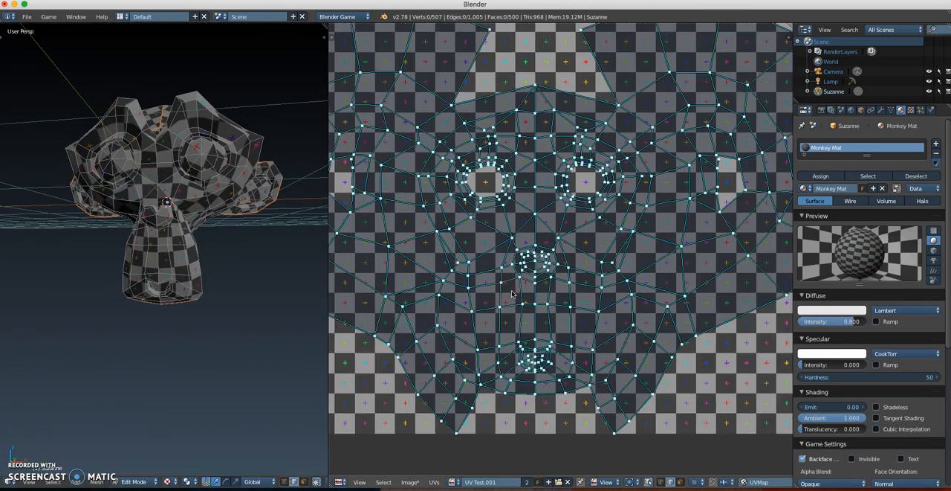
pyautogui.scroll(-1, 539, 283)
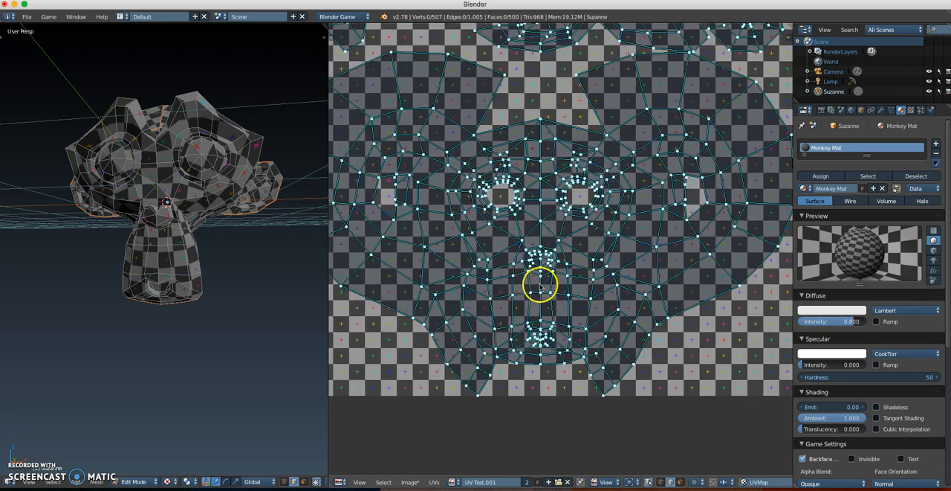
pyautogui.moveTo(543, 263); pyautogui.dragTo(543, 310, button='middle')
pyautogui.scroll(-1, 557, 291)
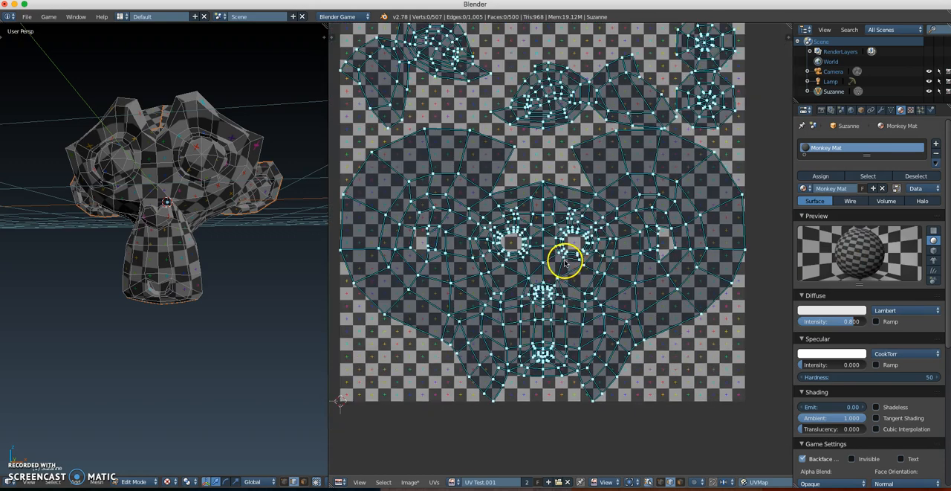
pyautogui.scroll(-1, 563, 286)
pyautogui.moveTo(573, 222); pyautogui.dragTo(575, 258, button='middle')
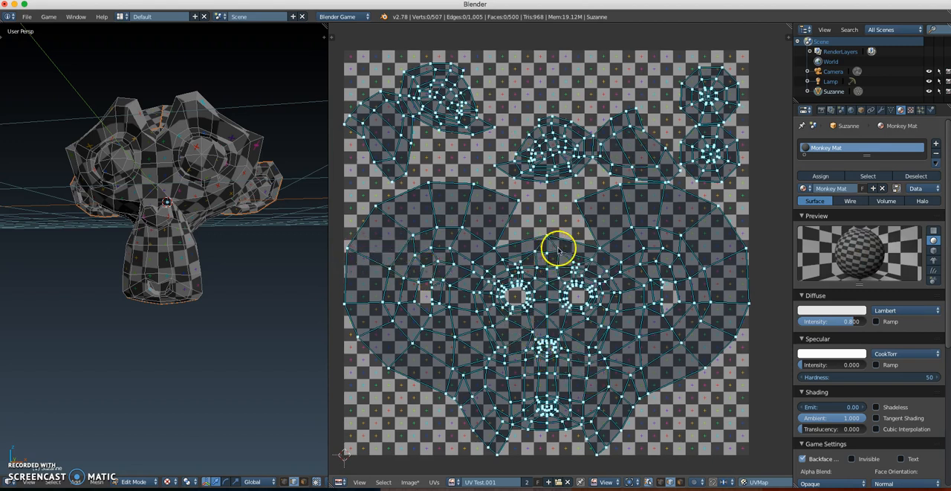
pyautogui.moveTo(208, 210); pyautogui.dragTo(205, 269, button='middle')
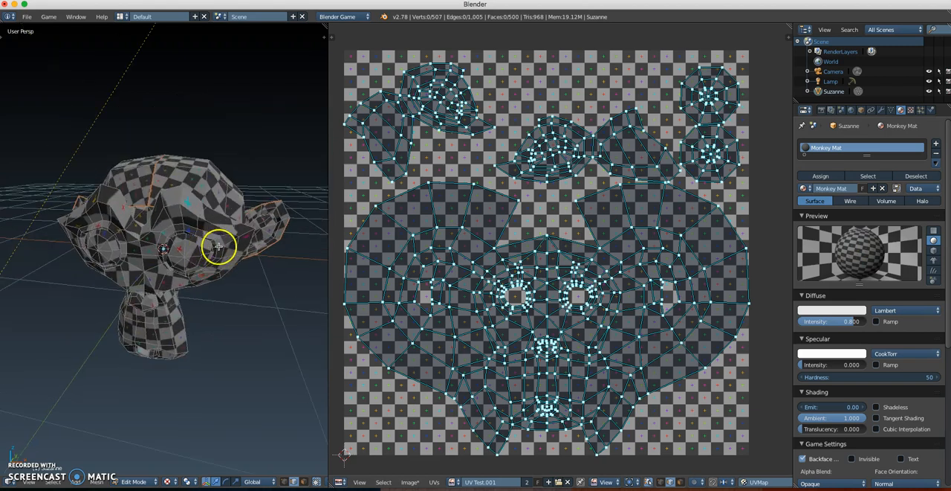
# Step: Select the whole mesh, and switch the UV editor to unsynced Island selection
pyautogui.press('a')
pyautogui.moveTo(217, 245); pyautogui.dragTo(215, 265, button='middle')
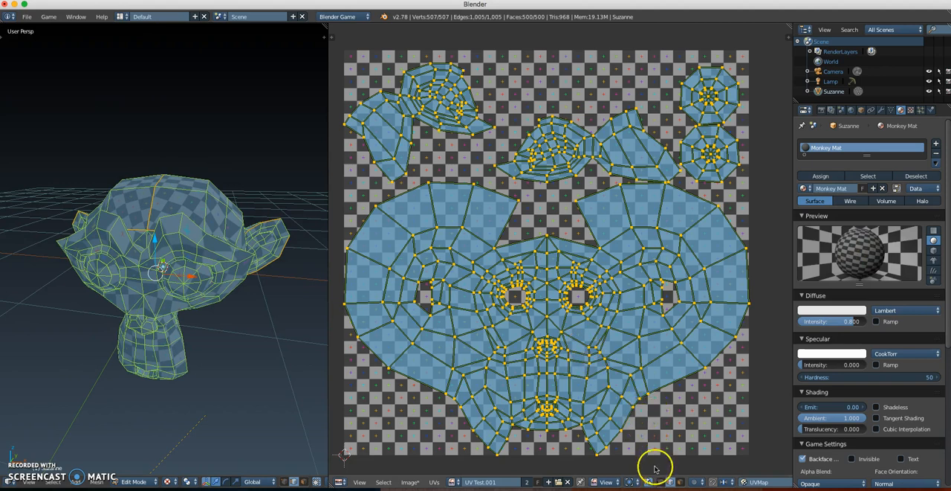
pyautogui.click(648, 482)
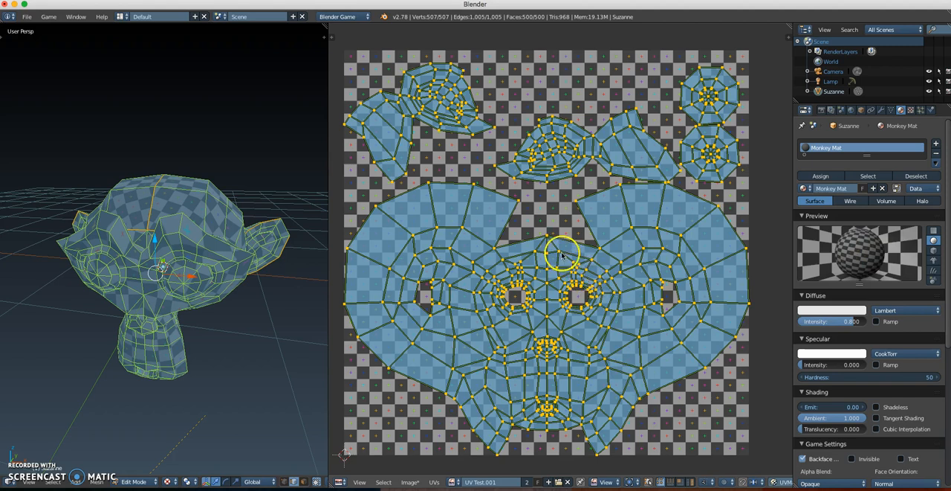
pyautogui.hotkey('ctrl', 'Tab')
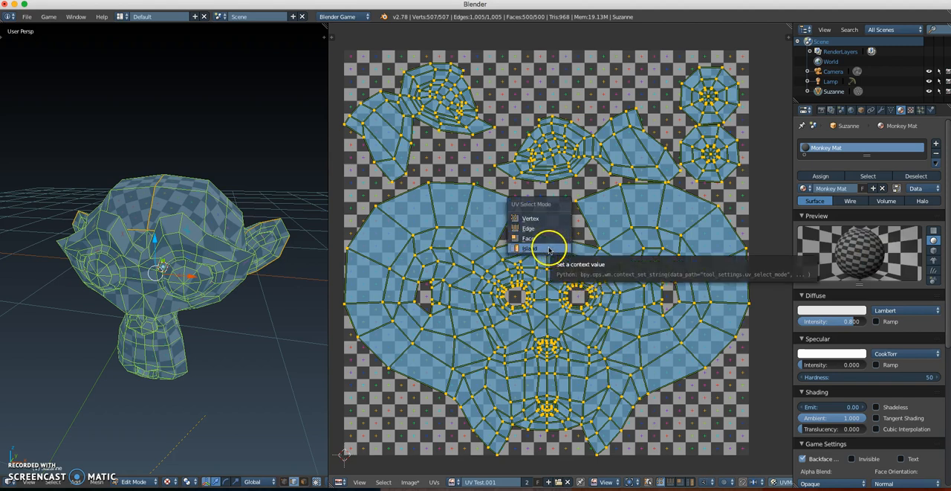
pyautogui.click(548, 249)
# Step: Rotate the ear island nearest the round eye islands upright and move it slightly upward, clear of the head's island
pyautogui.rightClick(595, 289)
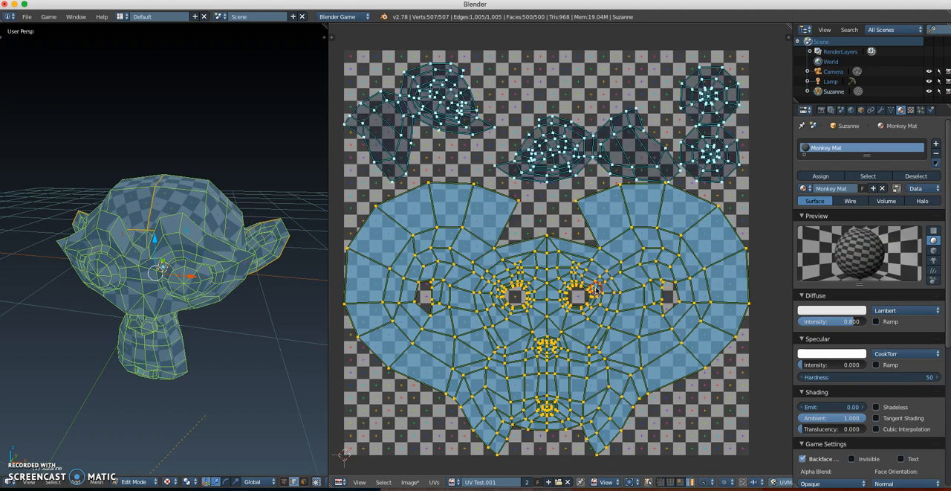
pyautogui.rightClick(560, 160)
pyautogui.moveTo(599, 218); pyautogui.dragTo(593, 257, button='middle')
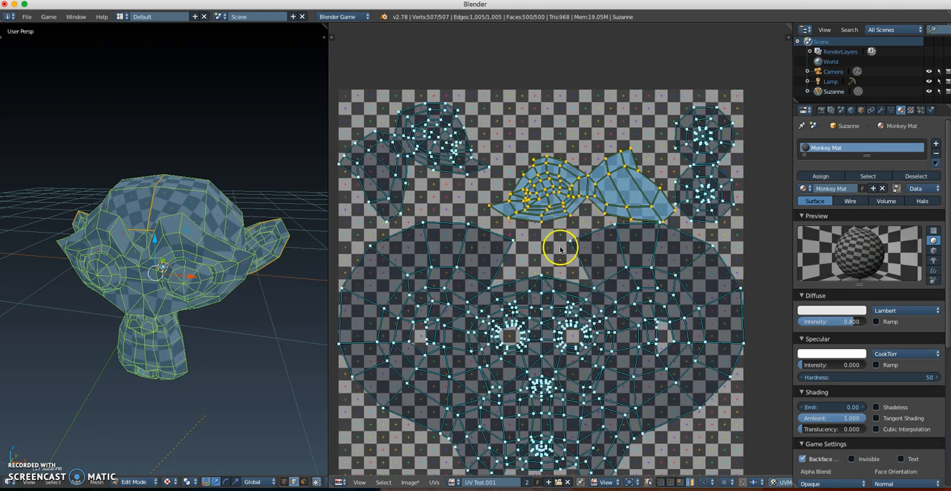
pyautogui.press('r')
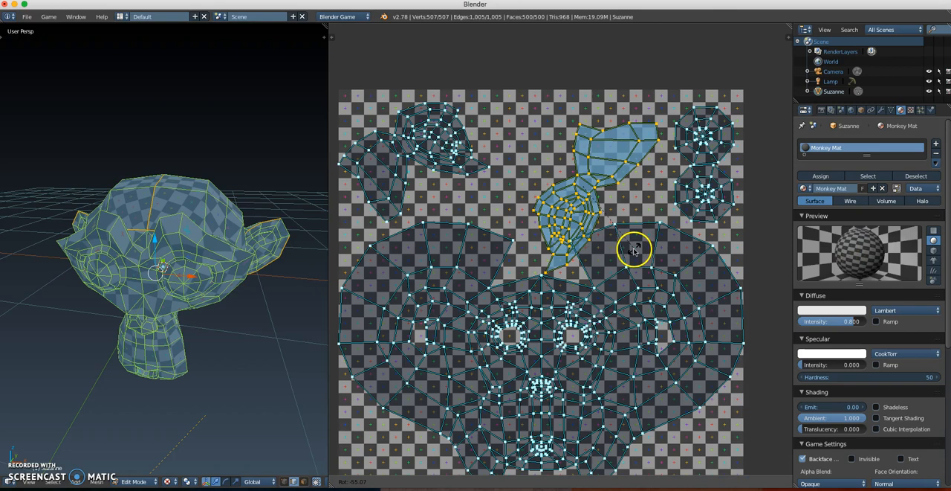
pyautogui.click(611, 231)
pyautogui.press('g')
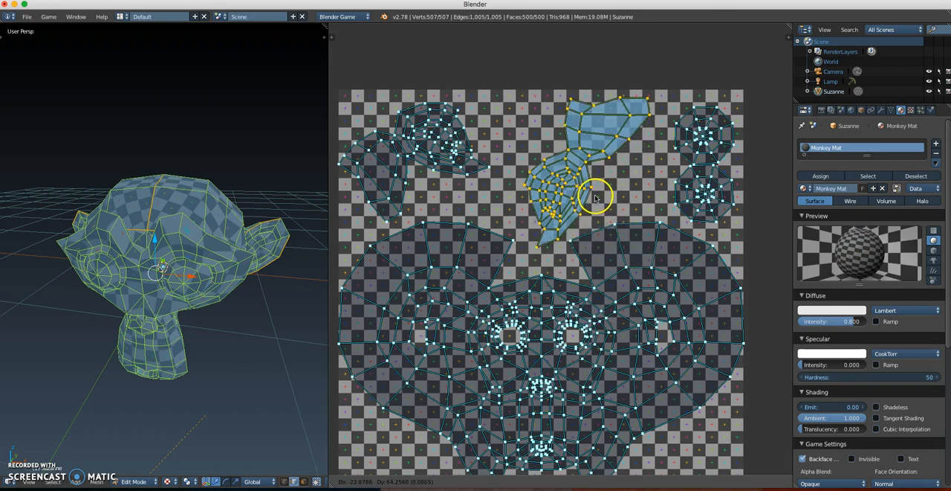
pyautogui.click(595, 195)
# Step: Move the two round eye islands apart, shifting the lower one down and the upper one up
pyautogui.scroll(3, 565, 191)
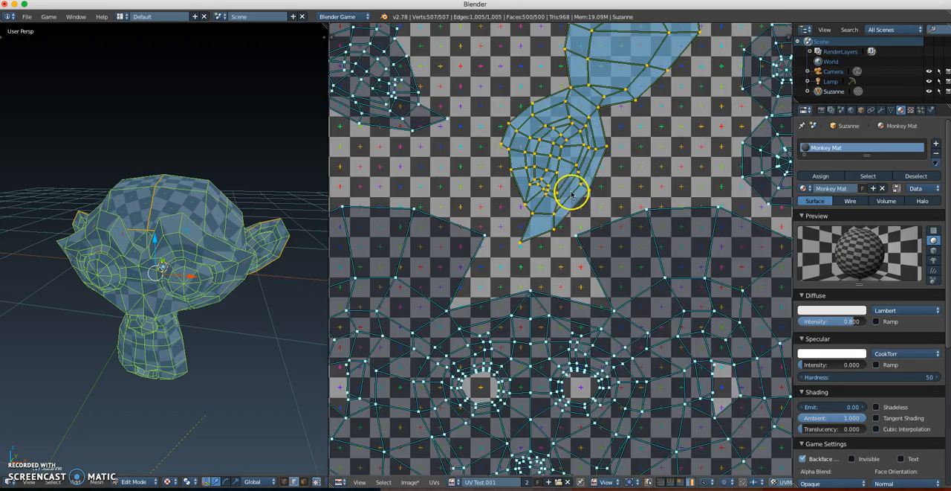
pyautogui.scroll(-2, 574, 221)
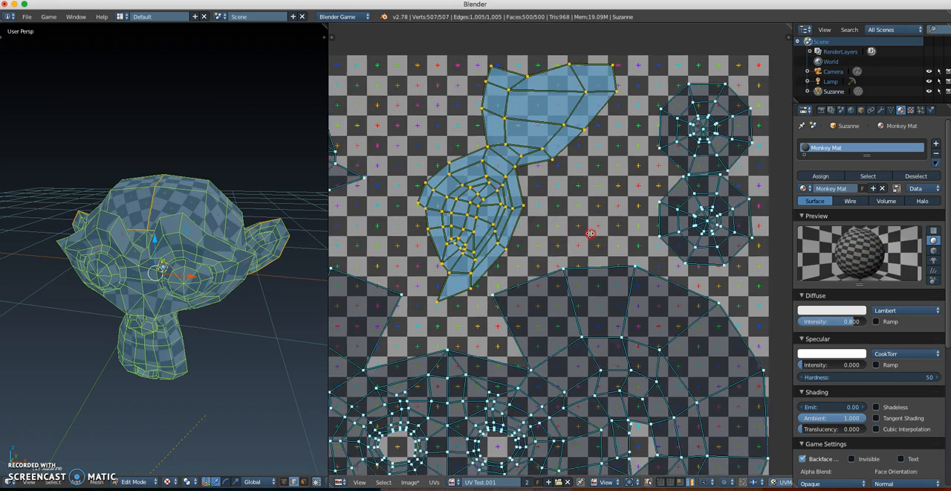
pyautogui.rightClick(633, 221)
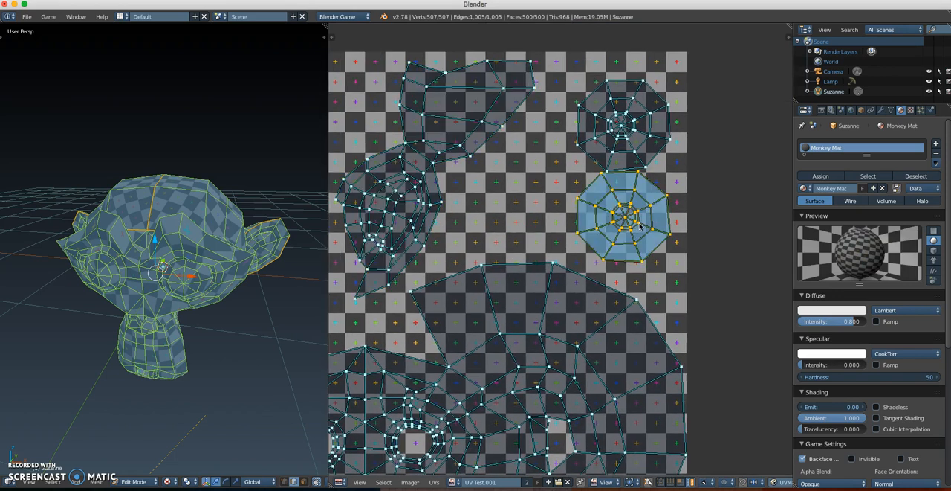
pyautogui.press('g')
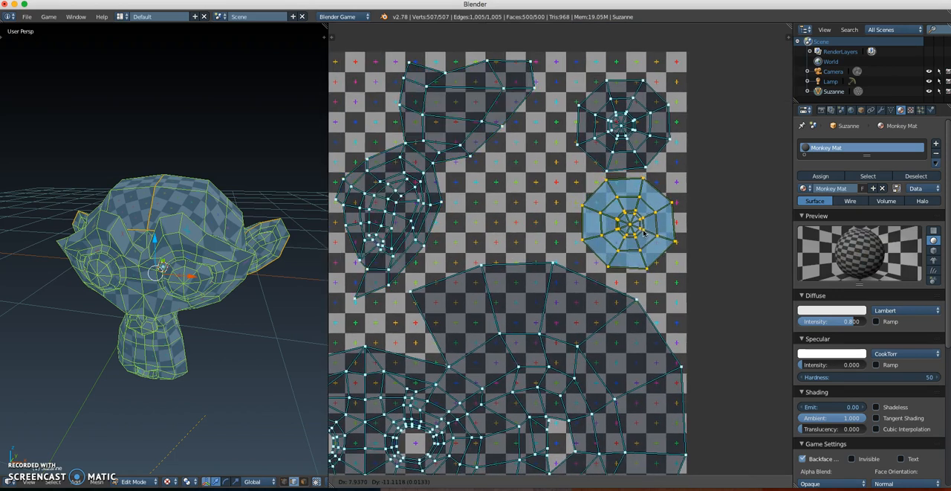
pyautogui.click(645, 232)
pyautogui.rightClick(616, 120)
pyautogui.press('g')
pyautogui.click(618, 110)
# Step: Rotate the other ear's UV island upright so its pointed end faces down toward the head's island
pyautogui.moveTo(492, 194); pyautogui.dragTo(664, 197, button='middle')
pyautogui.scroll(-1, 598, 208)
pyautogui.moveTo(515, 212); pyautogui.dragTo(555, 207, button='middle')
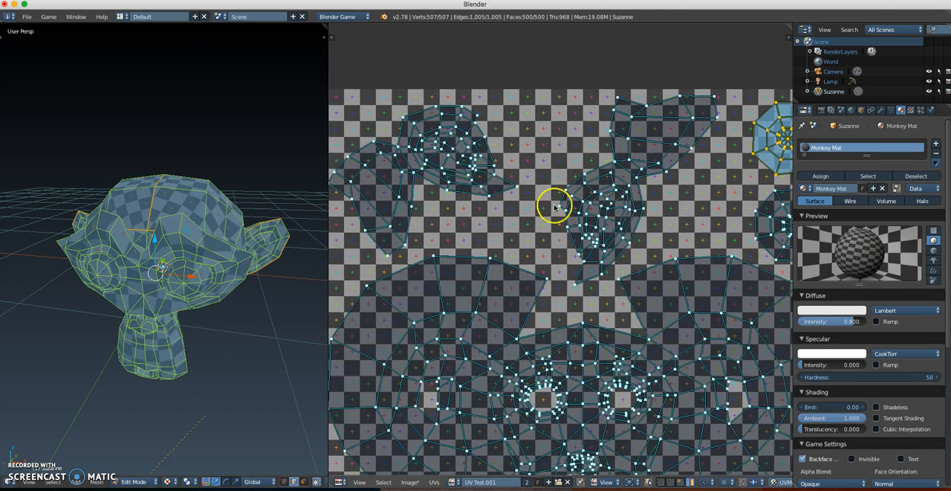
pyautogui.rightClick(474, 163)
pyautogui.moveTo(485, 192); pyautogui.dragTo(553, 188, button='middle')
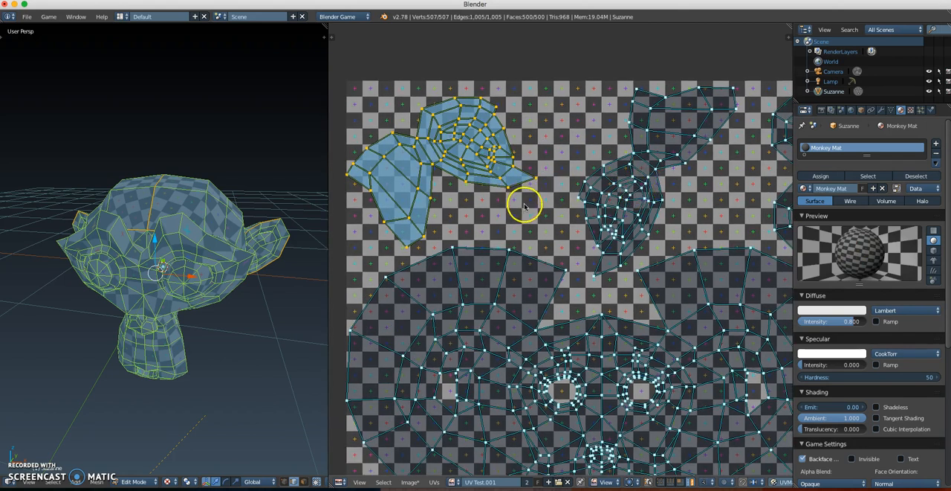
pyautogui.press('r')
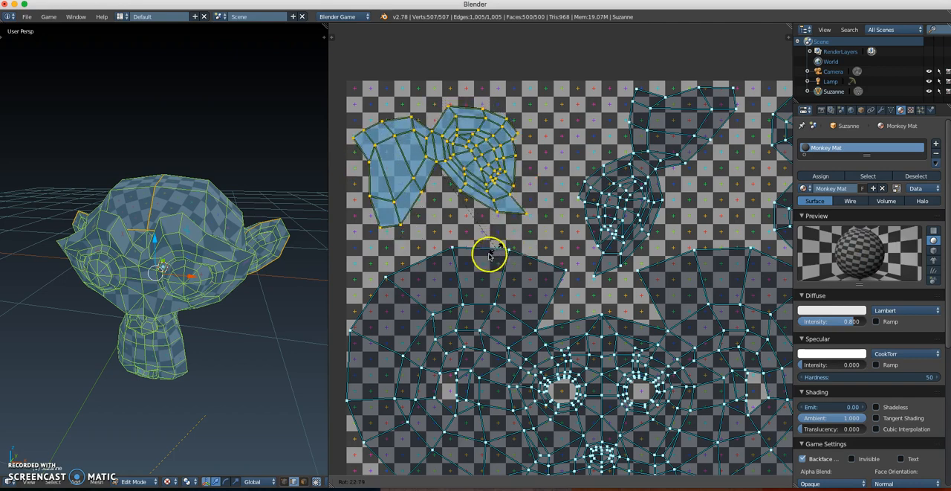
pyautogui.click(443, 269)
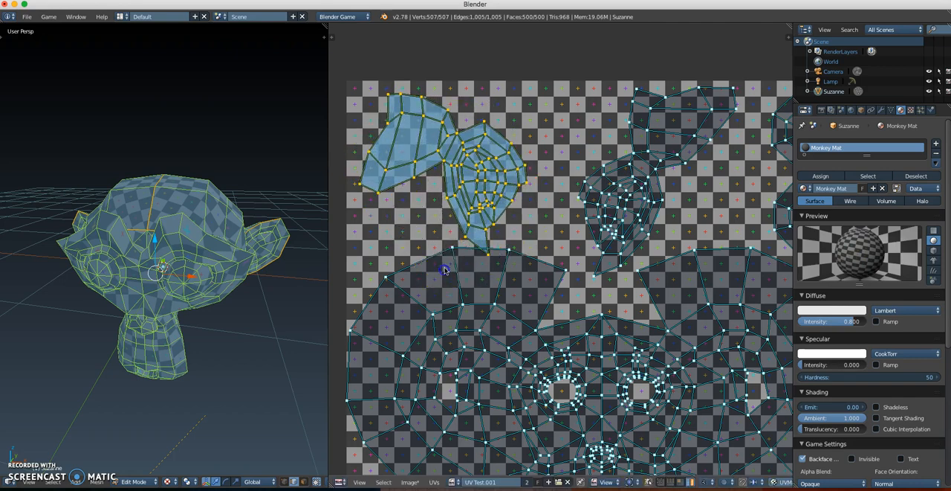
# Step: Mirror the rotated ear island on the X axis and move it over the other ear's island
pyautogui.scroll(1, 461, 195)
pyautogui.moveTo(464, 187); pyautogui.dragTo(480, 212, button='middle')
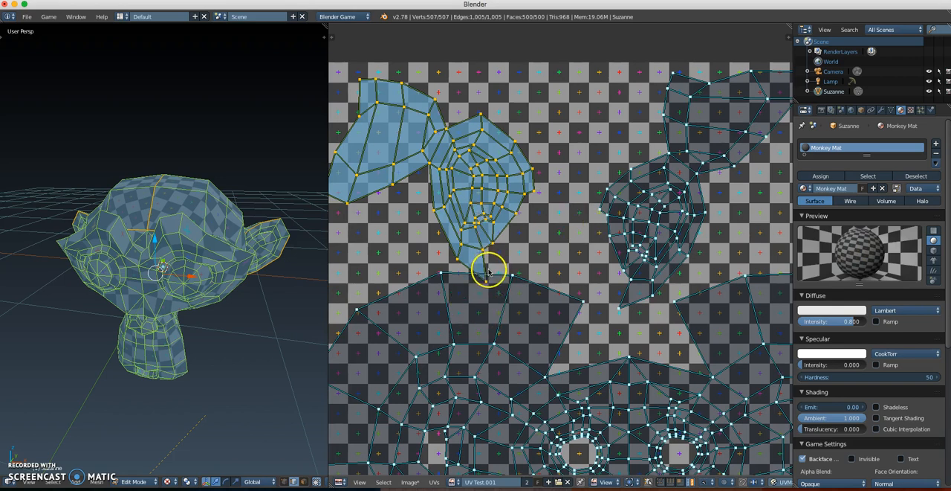
pyautogui.click(435, 481)
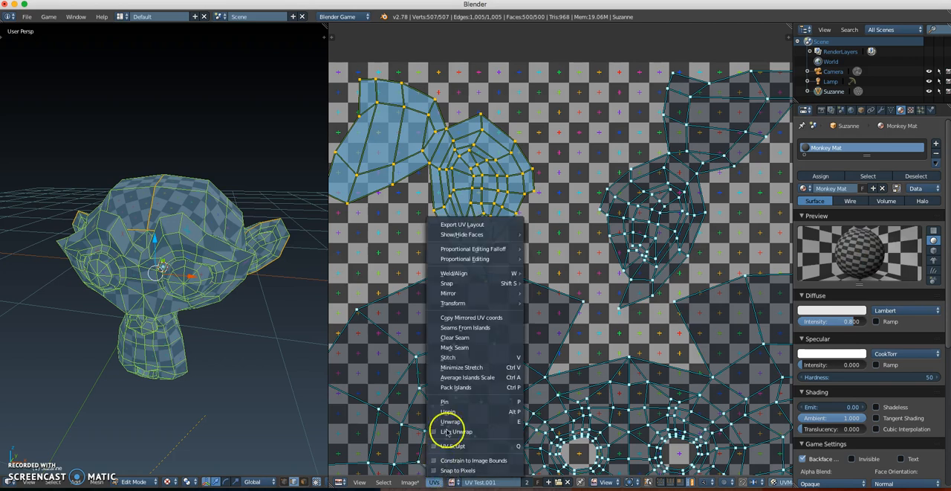
pyautogui.moveTo(449, 293)
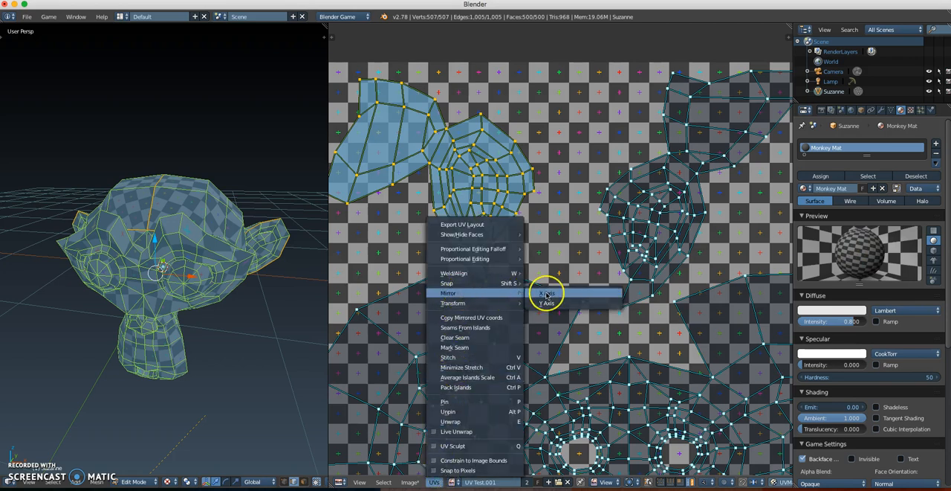
pyautogui.click(545, 293)
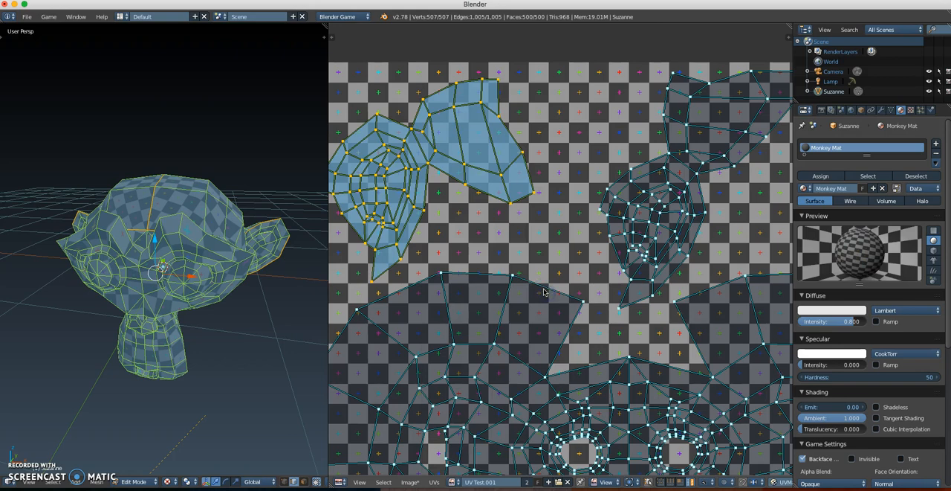
pyautogui.press('g')
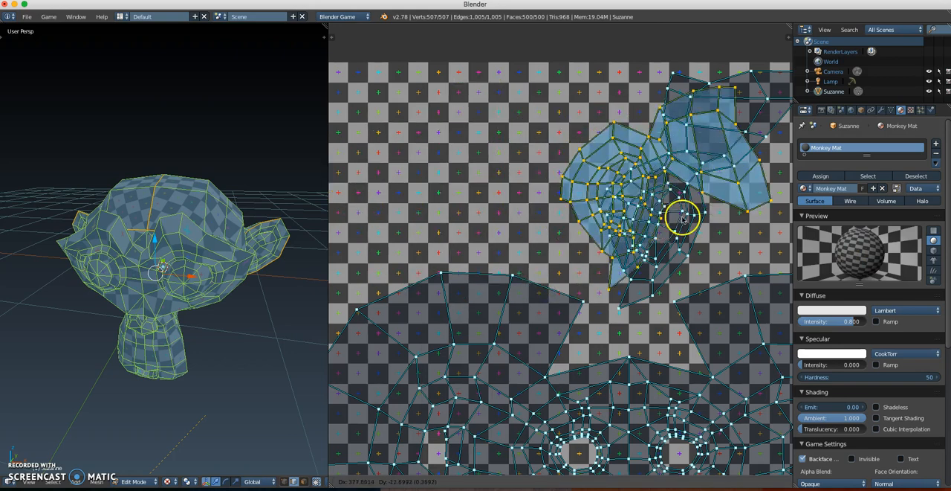
pyautogui.click(714, 223)
# Step: Rotate the mirrored ear island to match the other ear's orientation, and move it off to the side for comparison
pyautogui.moveTo(675, 226); pyautogui.dragTo(536, 236, button='middle')
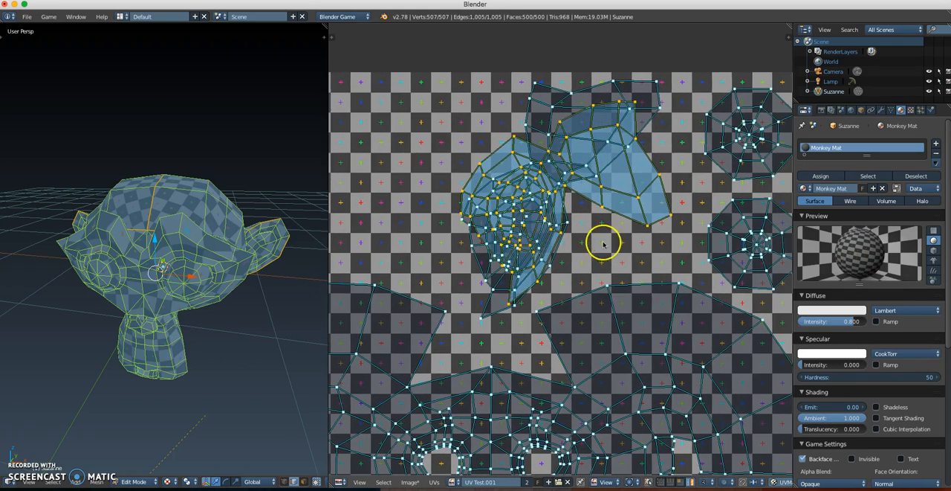
pyautogui.press('r')
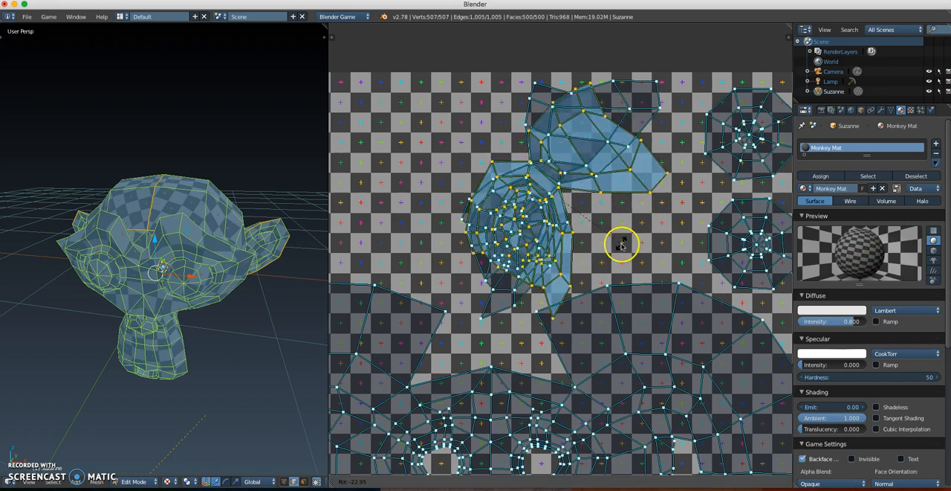
pyautogui.click(620, 242)
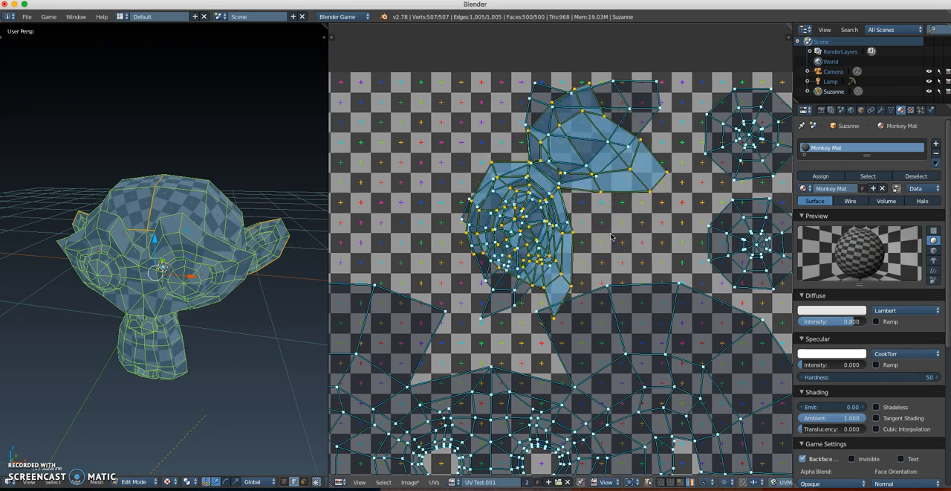
pyautogui.press('g')
pyautogui.click(457, 211)
pyautogui.moveTo(471, 224); pyautogui.dragTo(533, 234, button='middle')
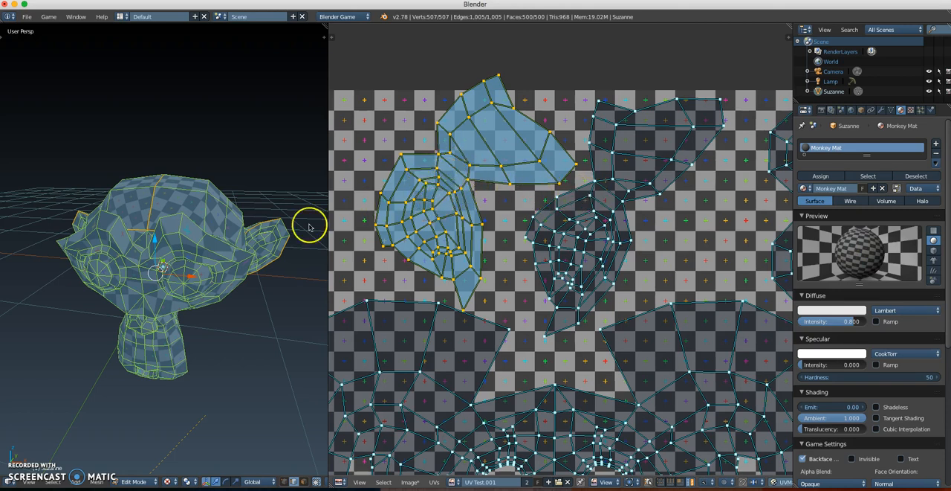
# Step: Mark seams on two edges along the outer rim of the ear, and reselect the whole mesh
pyautogui.press('a')
pyautogui.moveTo(162, 243); pyautogui.dragTo(149, 197, button='middle')
pyautogui.rightClick(149, 180)
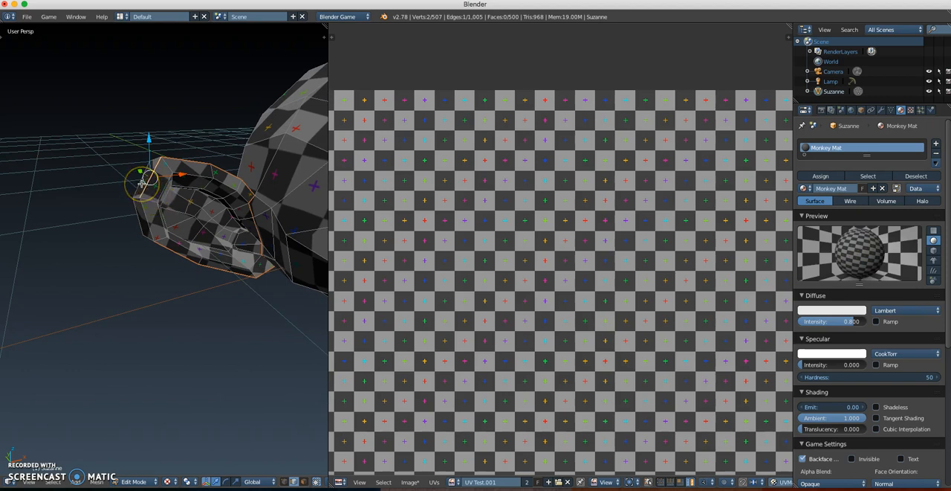
pyautogui.hotkey('ctrl', 'e')
pyautogui.click(131, 186)
pyautogui.rightClick(147, 215)
pyautogui.hotkey('ctrl', 'e')
pyautogui.click(155, 209)
pyautogui.click(192, 227)
pyautogui.scroll(-1, 194, 225)
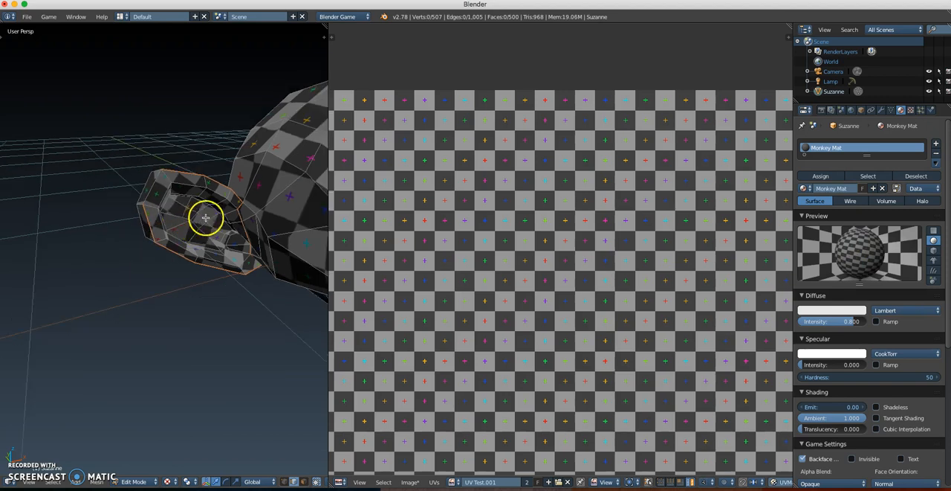
pyautogui.keyDown('shift'); pyautogui.moveTo(208, 215); pyautogui.dragTo(121, 223, button='middle'); pyautogui.keyUp('shift')
pyautogui.press('a')
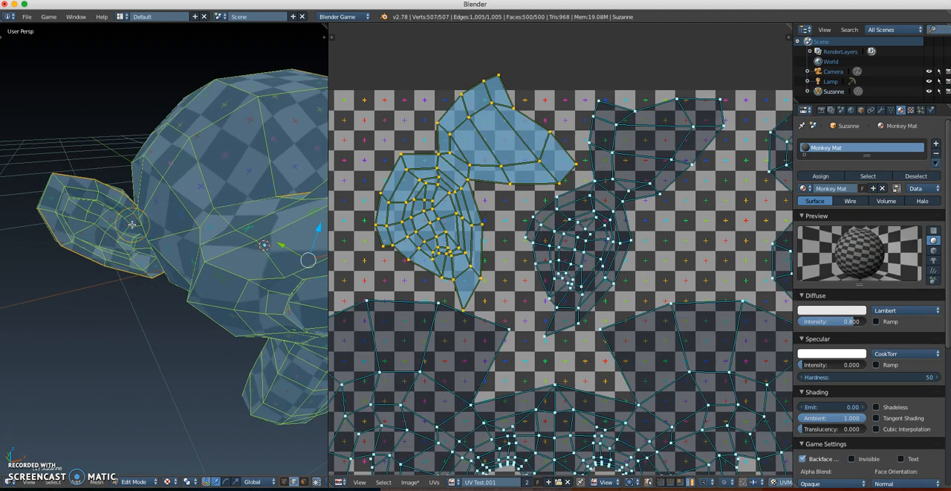
# Step: Unwrap the whole monkey mesh again so the new ear rim seams take effect
pyautogui.press('u')
pyautogui.click(175, 227)
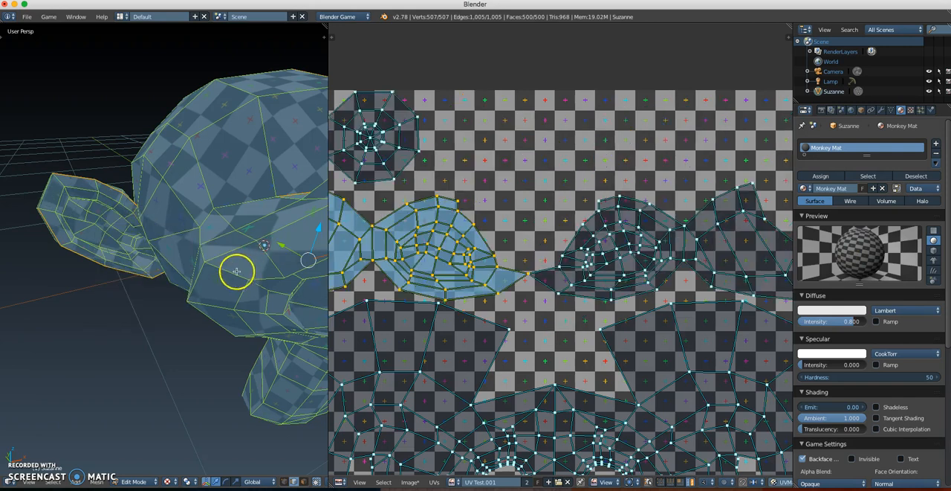
pyautogui.scroll(-2, 222, 266)
pyautogui.scroll(-3, 548, 297)
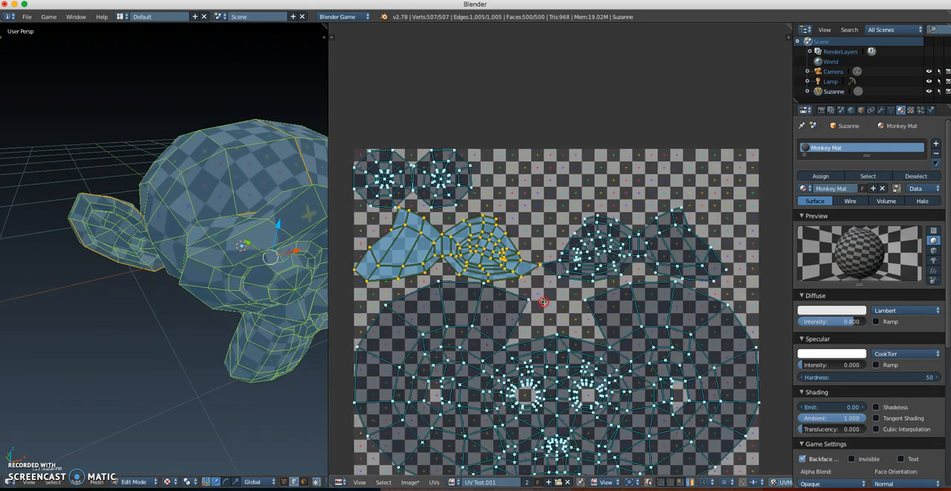
# Step: Rotate the right-hand ear island so its narrow tip points down, and move it up above the gap in the head island
pyautogui.rightClick(604, 216)
pyautogui.scroll(1, 577, 265)
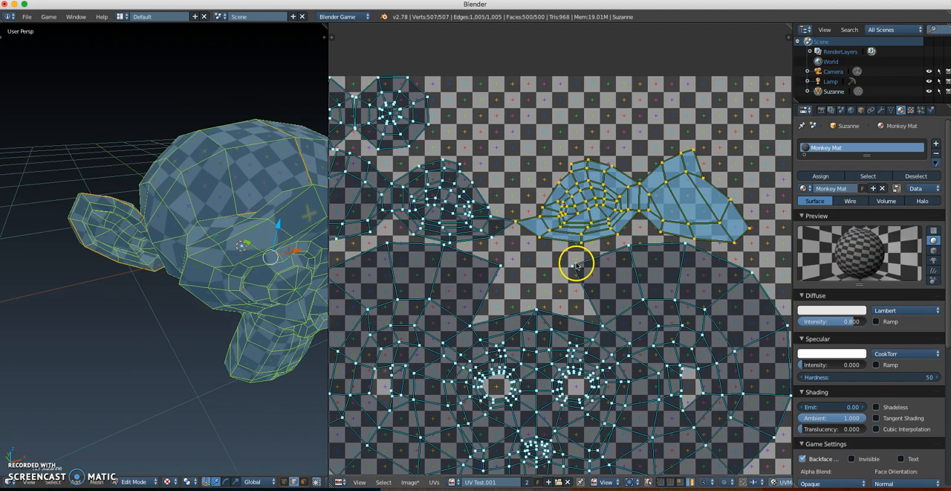
pyautogui.press('r')
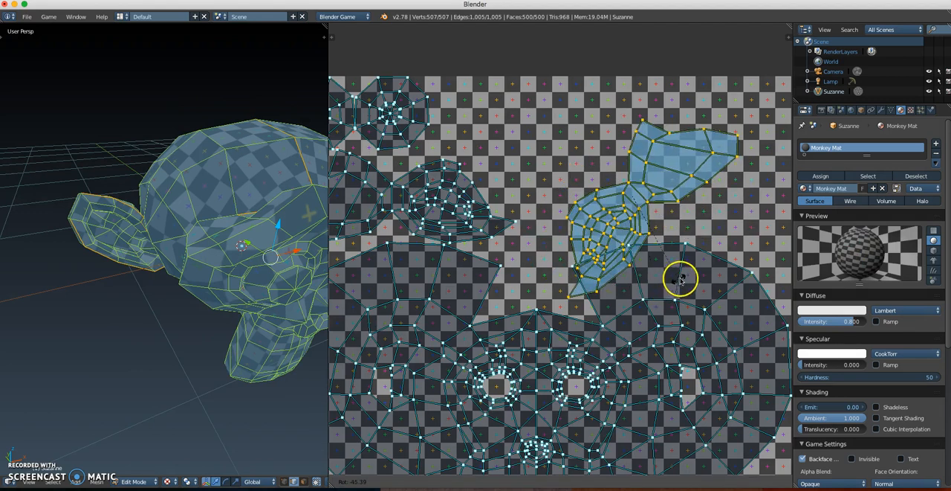
pyautogui.click(686, 273)
pyautogui.press('g')
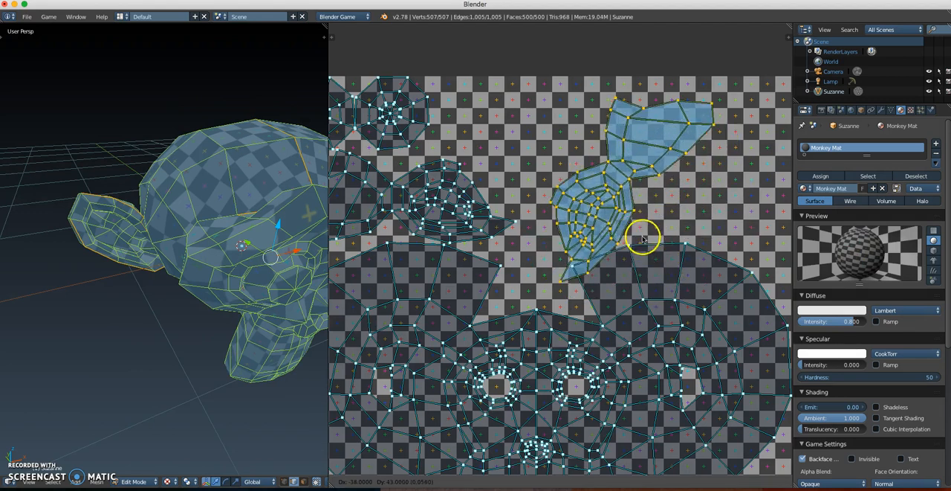
pyautogui.click(611, 220)
# Step: Rotate the other ear's island tip-down, mirror it on the X axis, and place it over the first ear island
pyautogui.rightClick(471, 206)
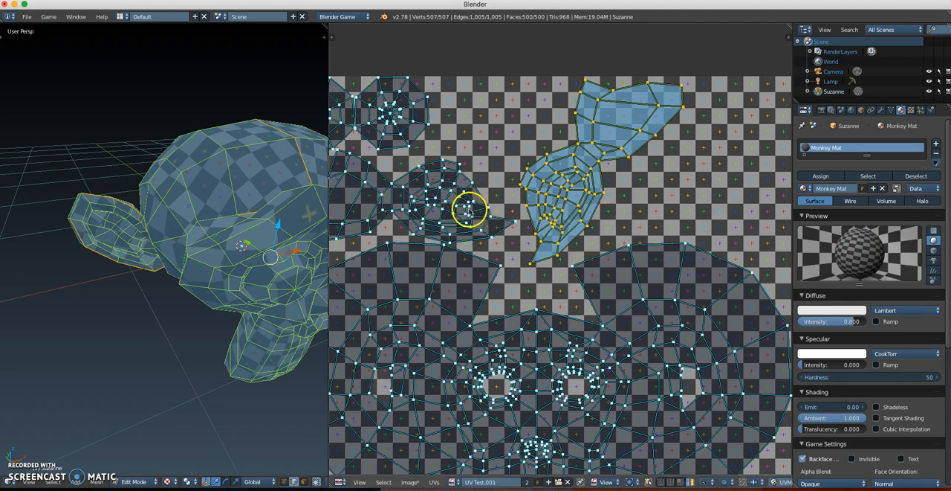
pyautogui.press('r')
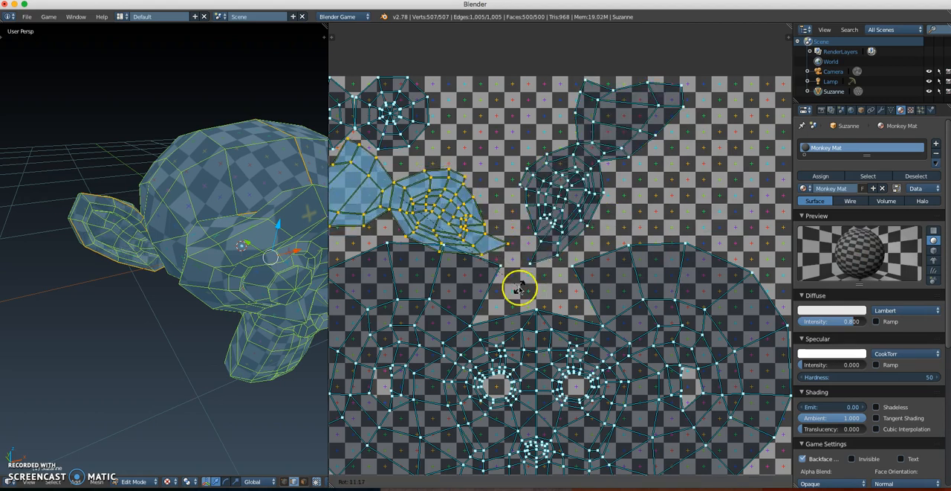
pyautogui.click(452, 314)
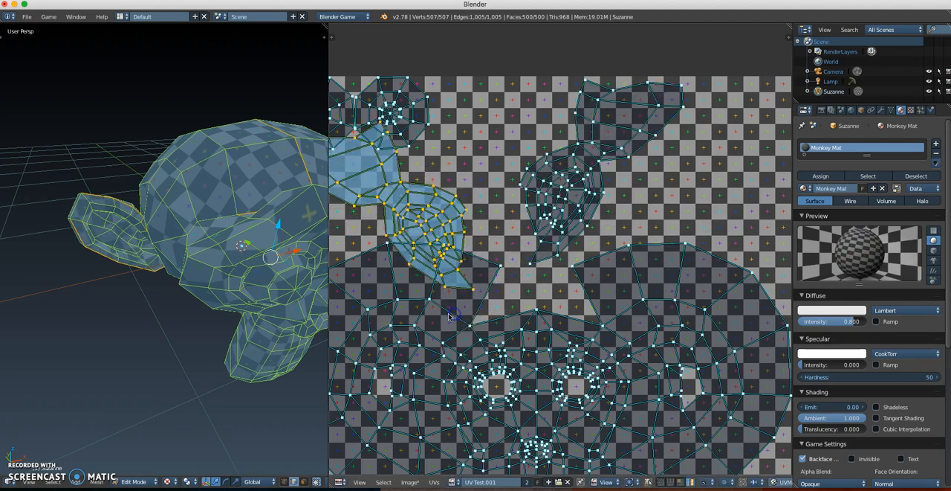
pyautogui.click(434, 482)
pyautogui.moveTo(446, 294)
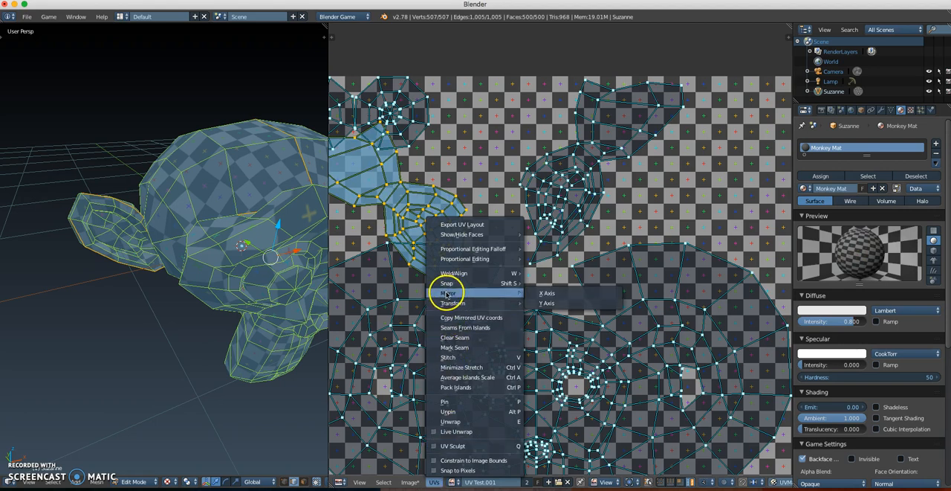
pyautogui.click(532, 293)
pyautogui.press('g')
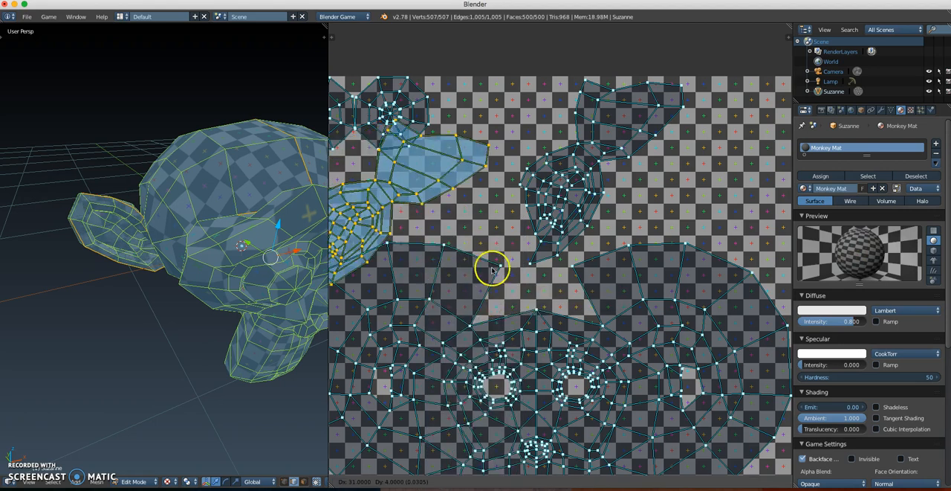
pyautogui.click(642, 242)
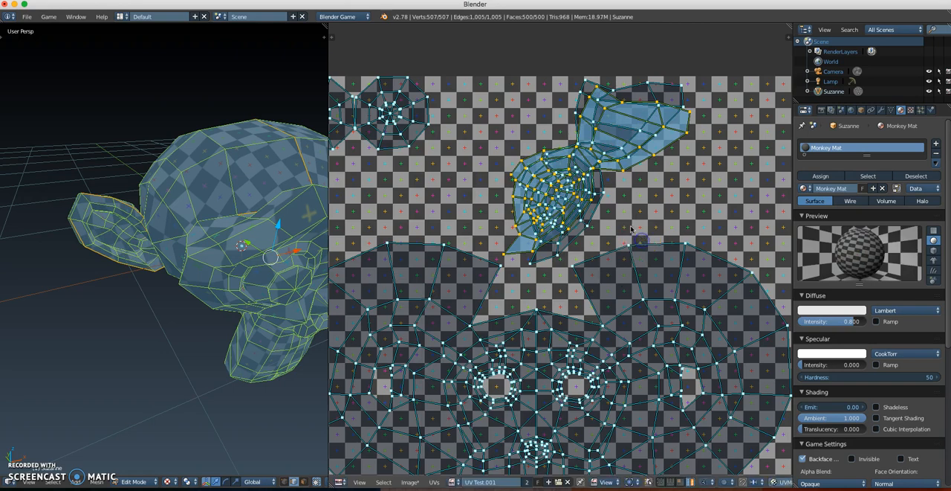
# Step: Fine-tune the mirrored ear island's rotation and position until its vertices line up with the ear island beneath it
pyautogui.press('r')
pyautogui.click(627, 214)
pyautogui.moveTo(600, 200); pyautogui.dragTo(573, 248, button='middle')
pyautogui.scroll(3, 572, 248)
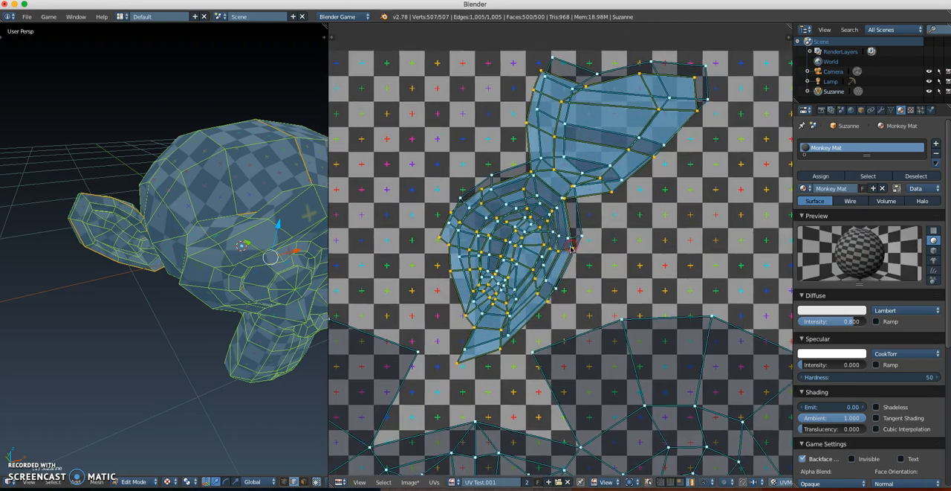
pyautogui.press('g')
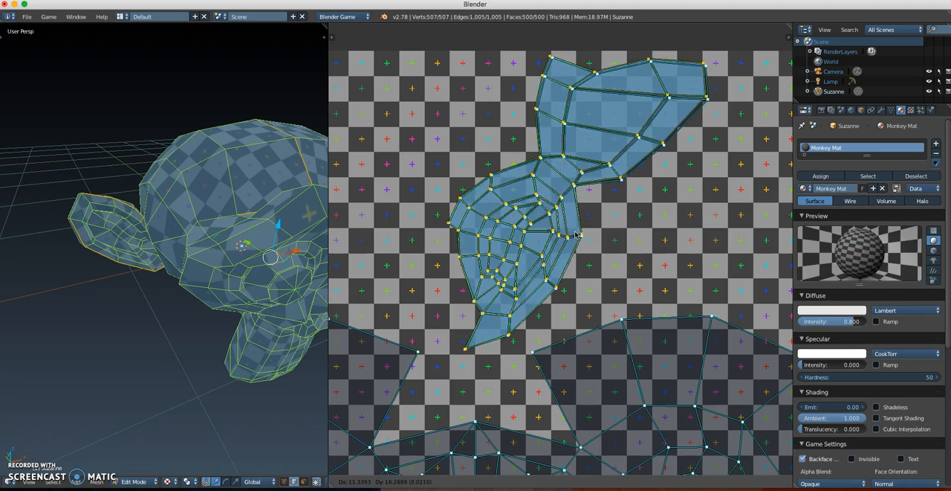
pyautogui.click(577, 235)
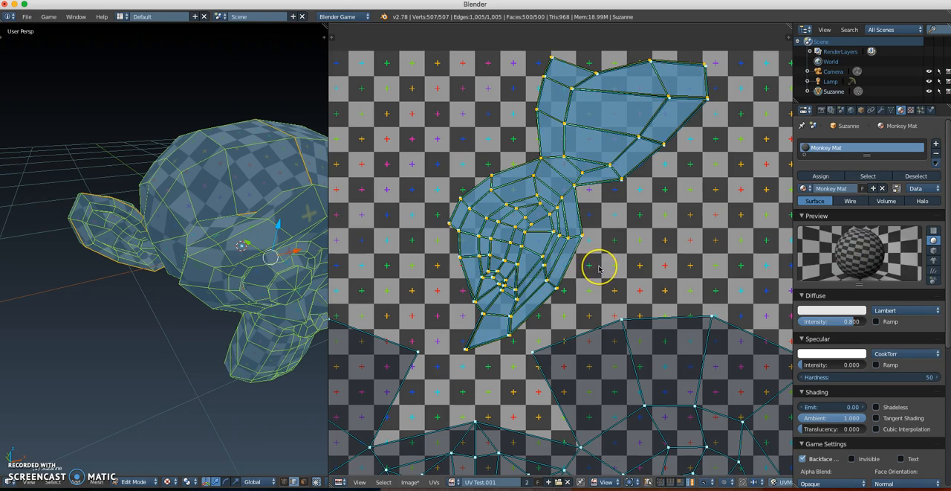
pyautogui.press('r')
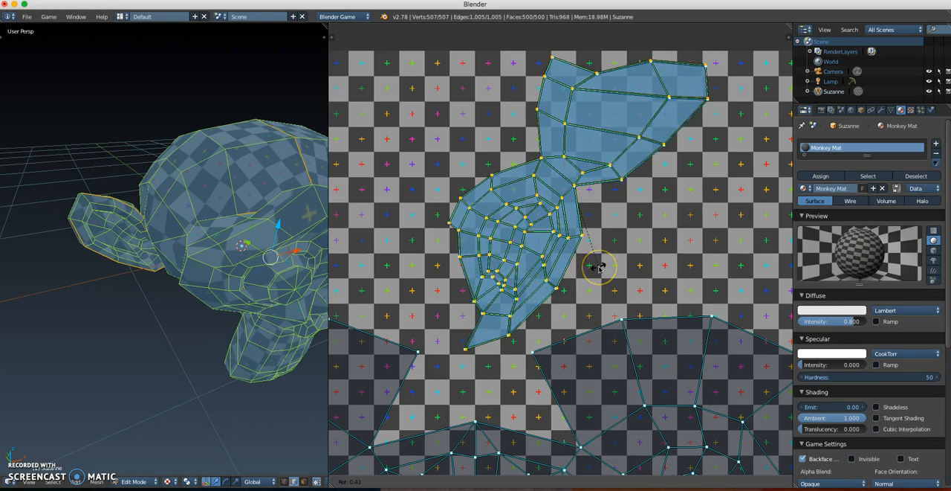
pyautogui.click(599, 268)
# Step: Select every UV island in the layout, including the head, the stacked ears and both eyes
pyautogui.scroll(-3, 587, 267)
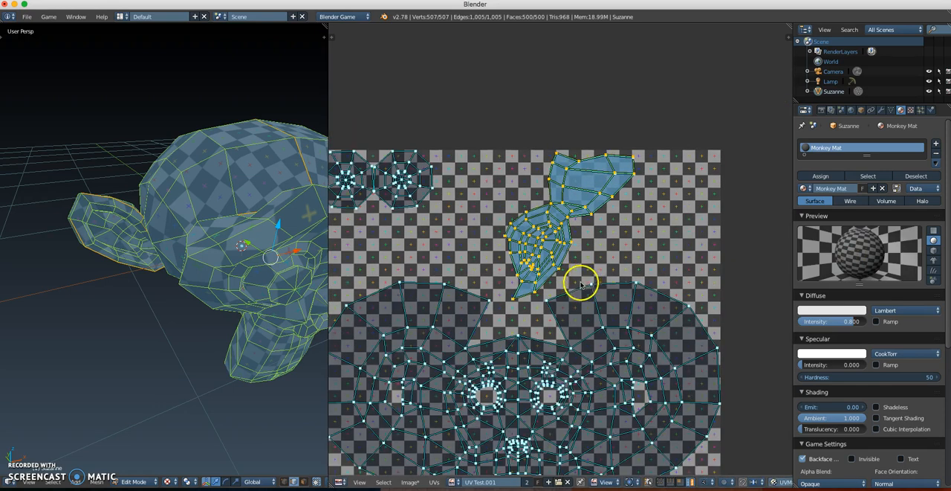
pyautogui.moveTo(581, 282); pyautogui.dragTo(592, 221, button='middle')
pyautogui.scroll(-1, 591, 221)
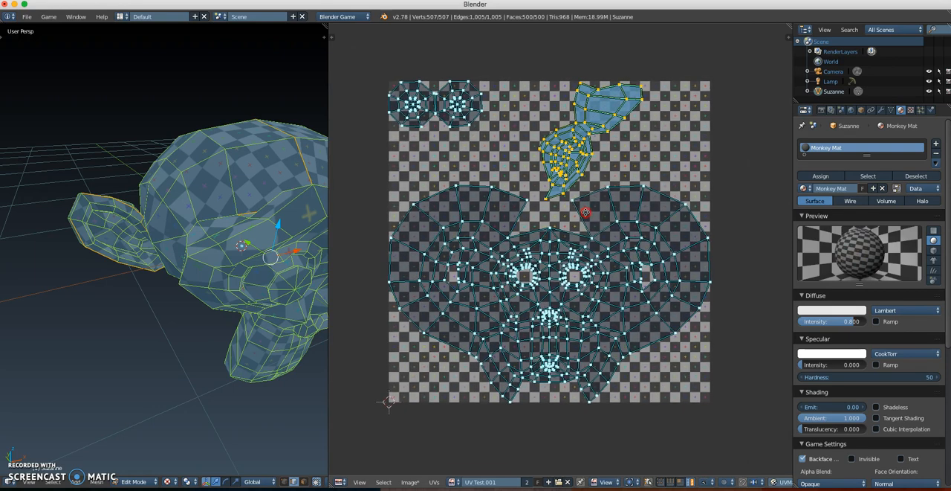
pyautogui.press('a')
pyautogui.press('a')
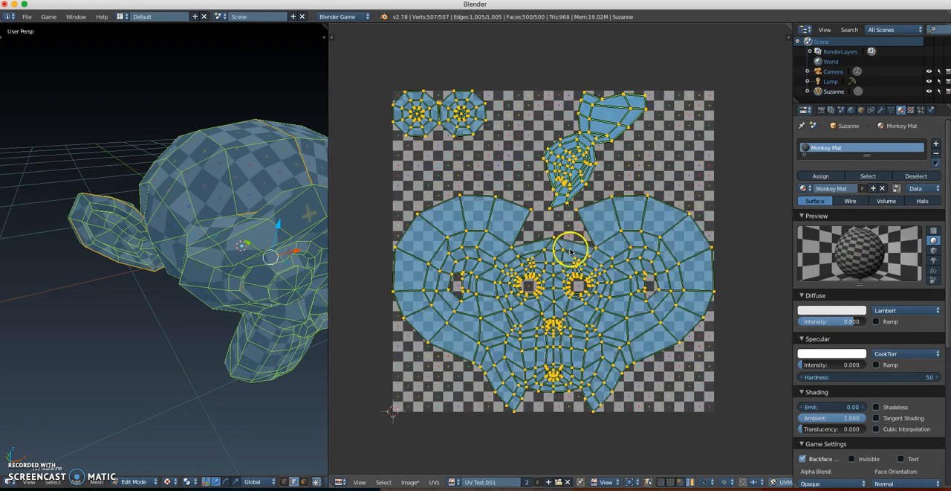
pyautogui.scroll(1, 570, 249)
pyautogui.moveTo(570, 251); pyautogui.dragTo(583, 238, button='middle')
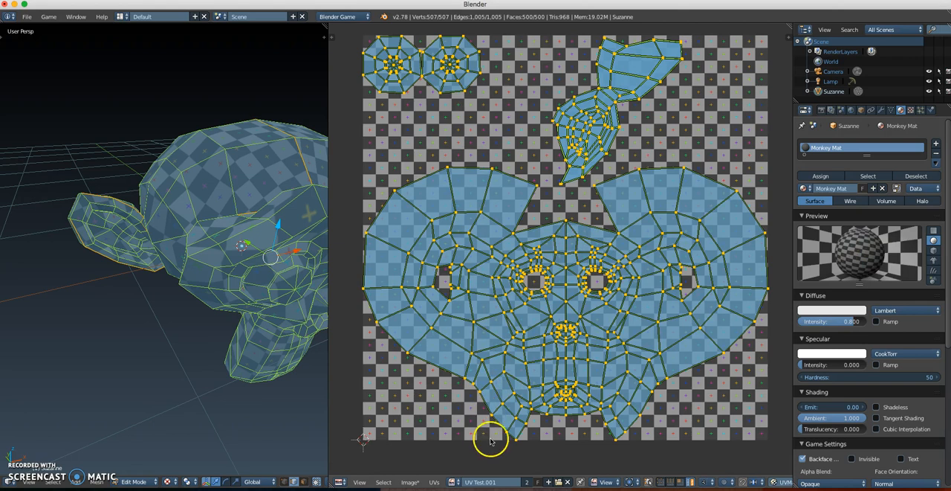
# Step: Export the UV layout as a PNG image to the Desktop folder, named UV Monkey Unwrap
pyautogui.click(437, 481)
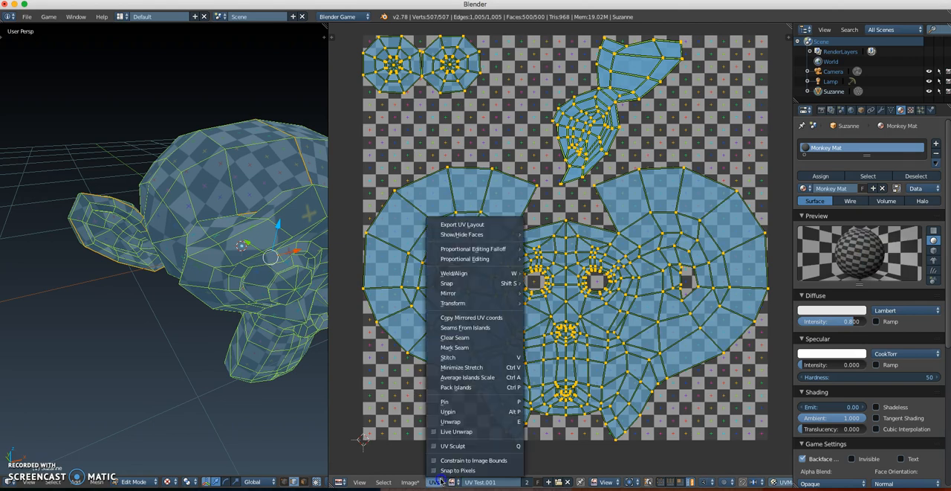
pyautogui.click(462, 225)
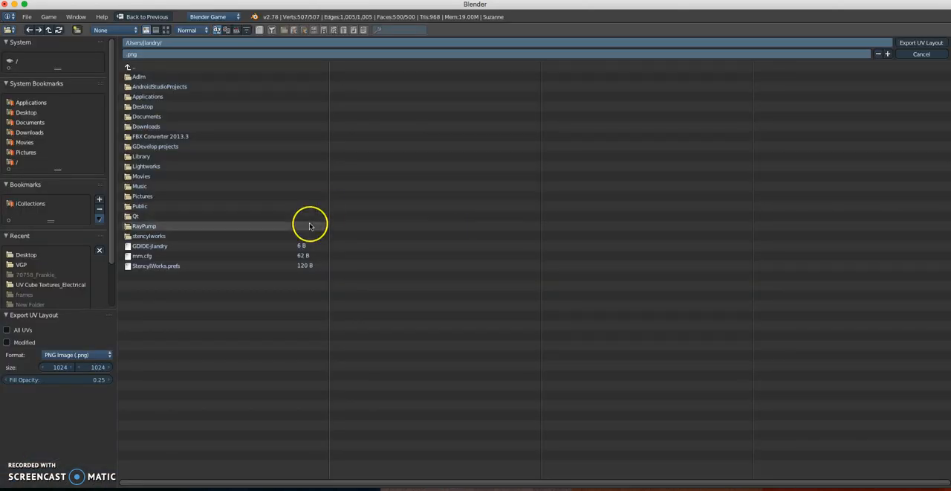
pyautogui.click(27, 112)
pyautogui.click(159, 54)
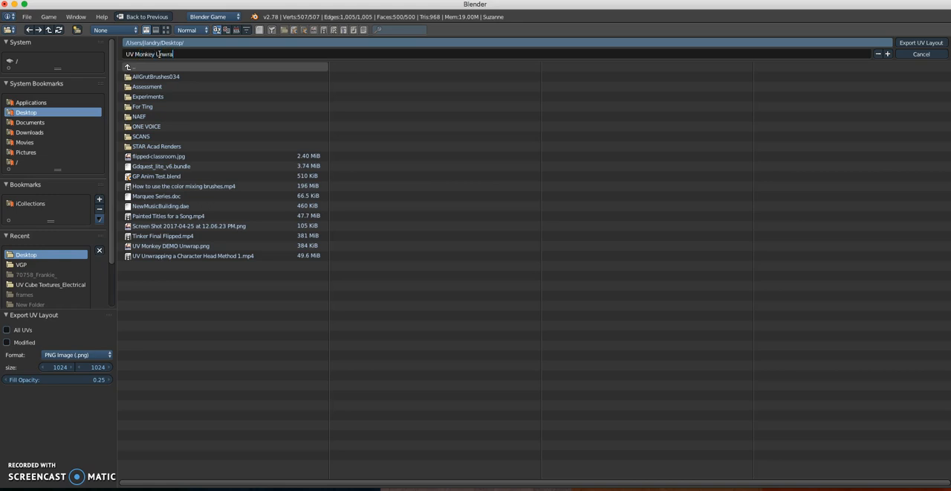
pyautogui.click(378, 65)
pyautogui.click(921, 43)
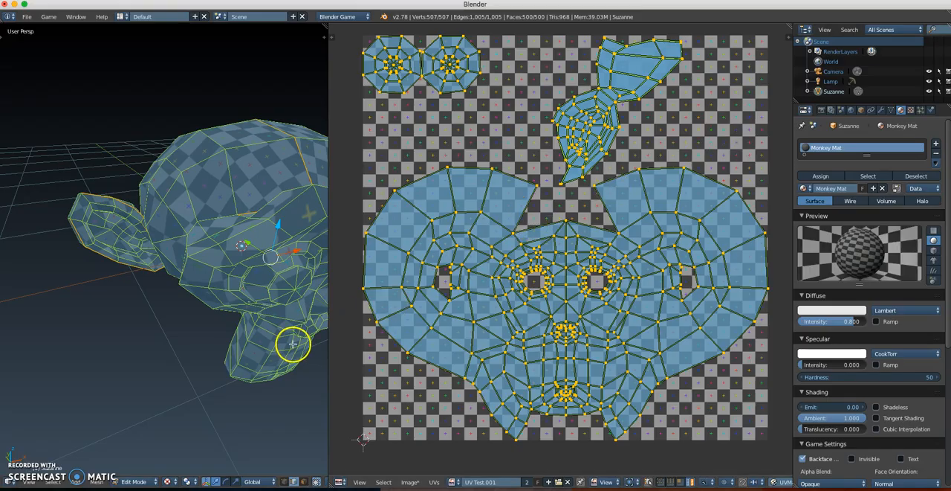
pyautogui.moveTo(280, 295); pyautogui.dragTo(179, 302, button='middle')
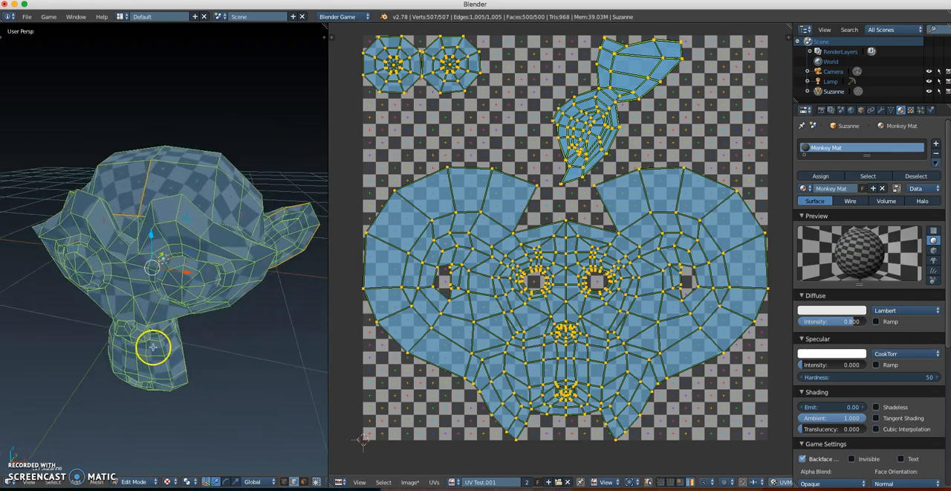
pyautogui.moveTo(162, 386); pyautogui.dragTo(156, 349, button='middle')
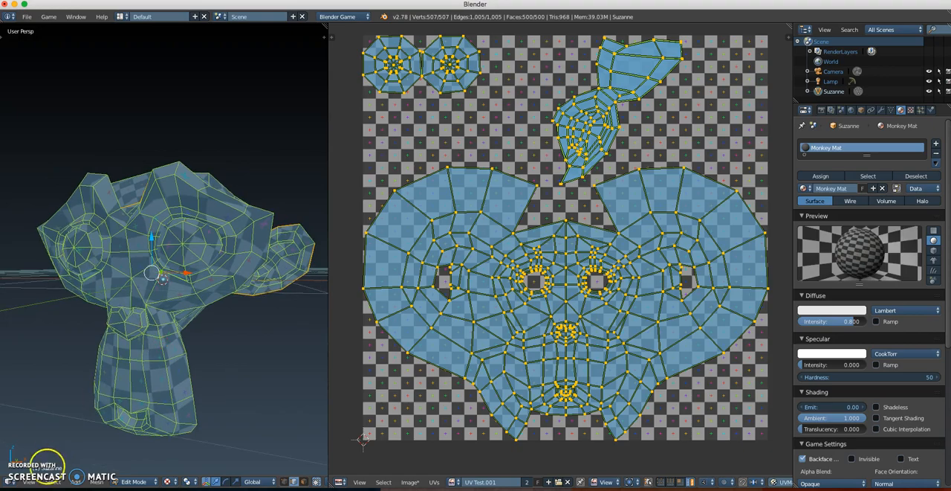